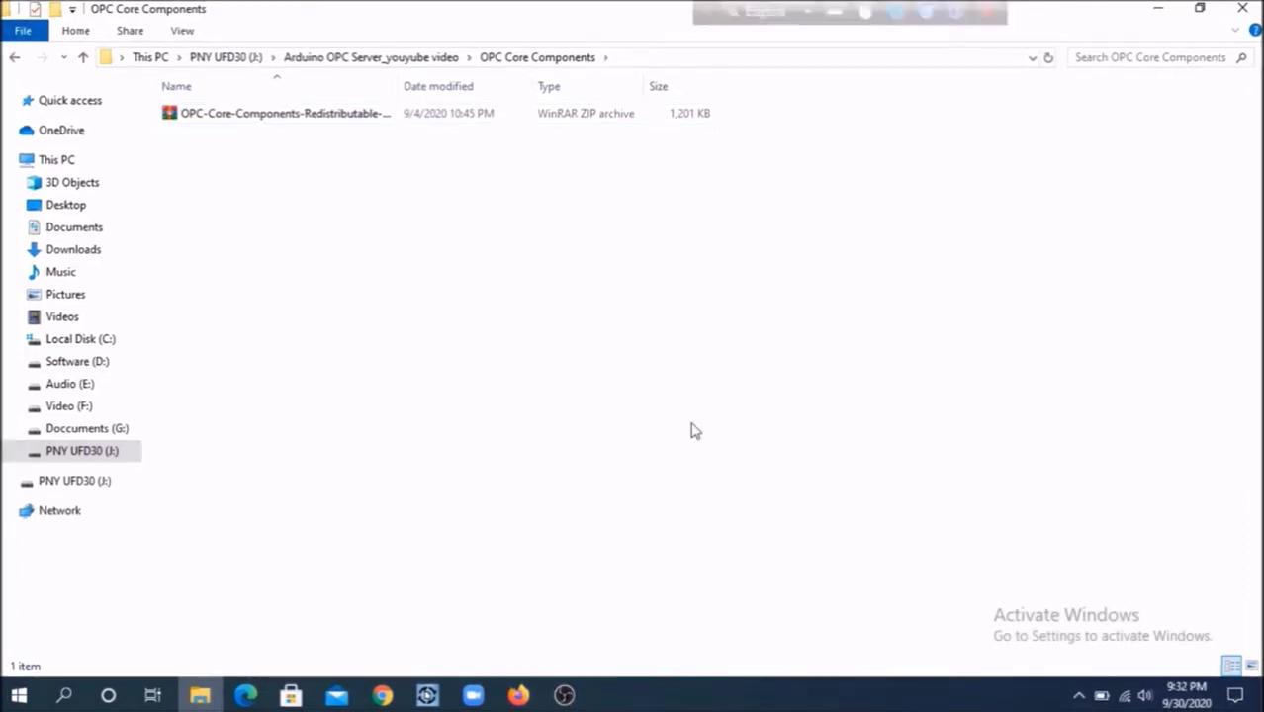
- Extract the OPC-Core-Components-Redistributable archive directly into the OPC Core Components folder
{"action": "left_click", "coordinate": [225, 117]}
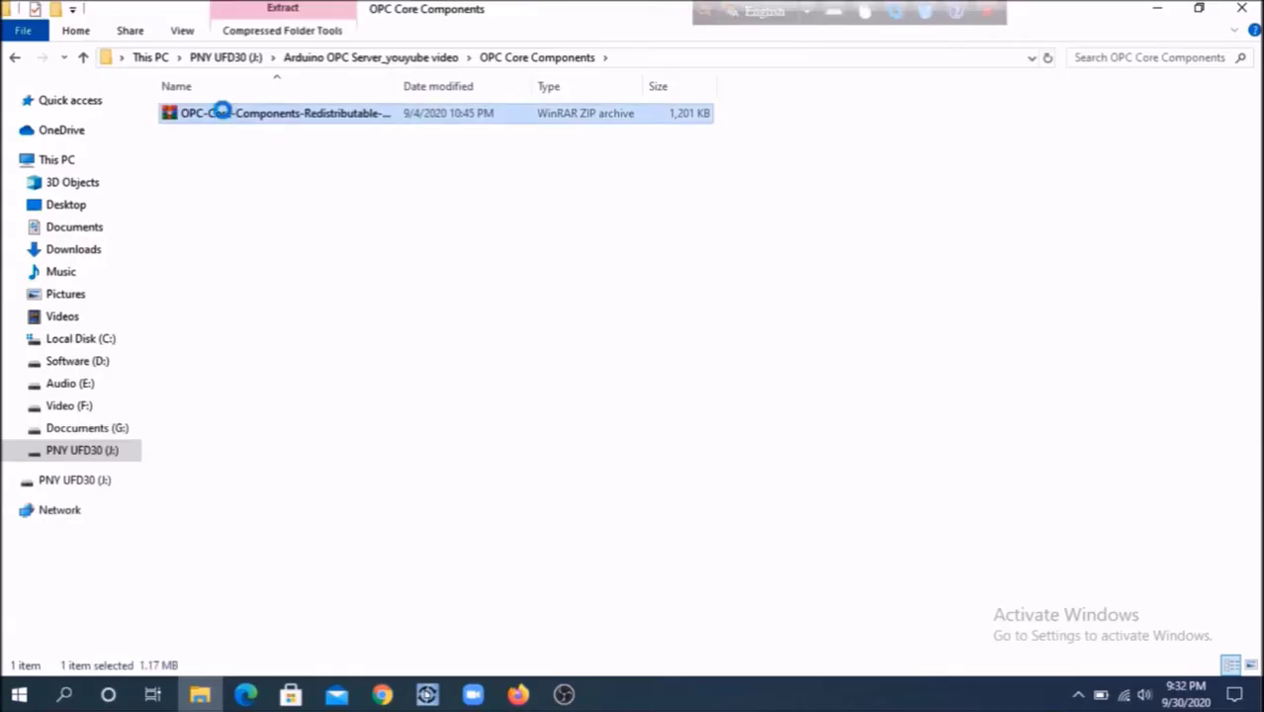
{"action": "right_click", "coordinate": [219, 114]}
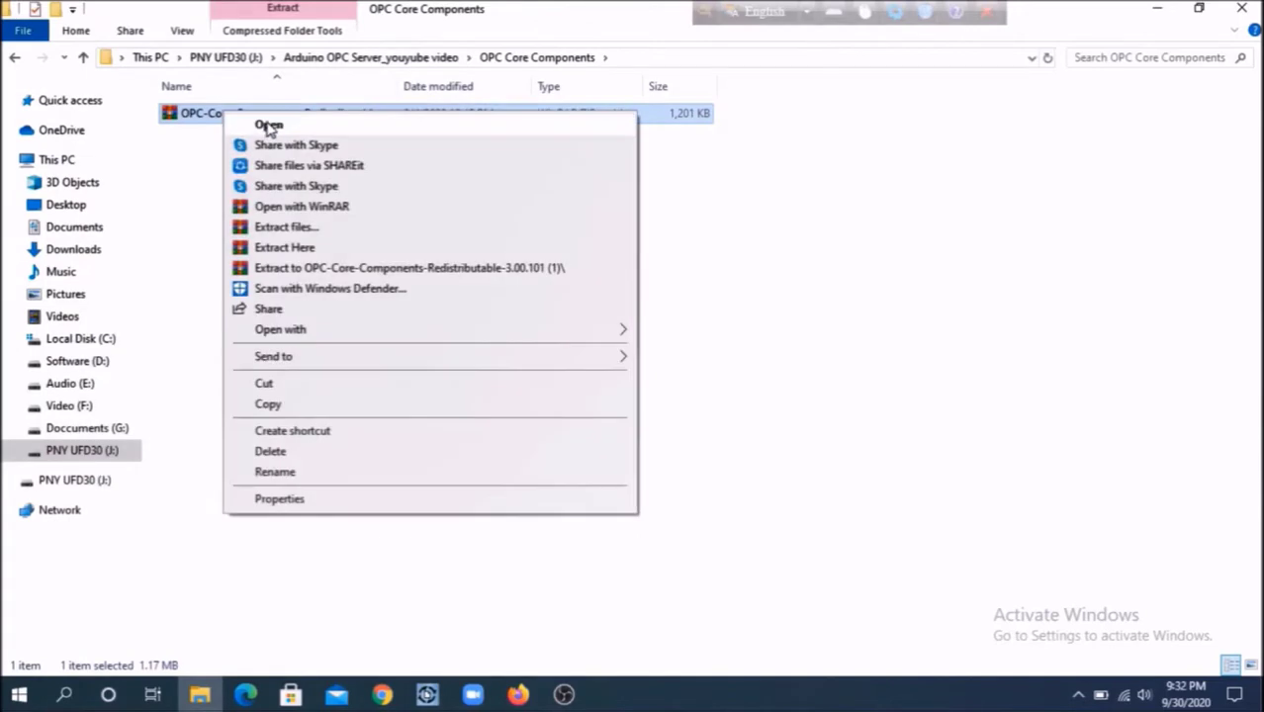
{"action": "left_click", "coordinate": [293, 249]}
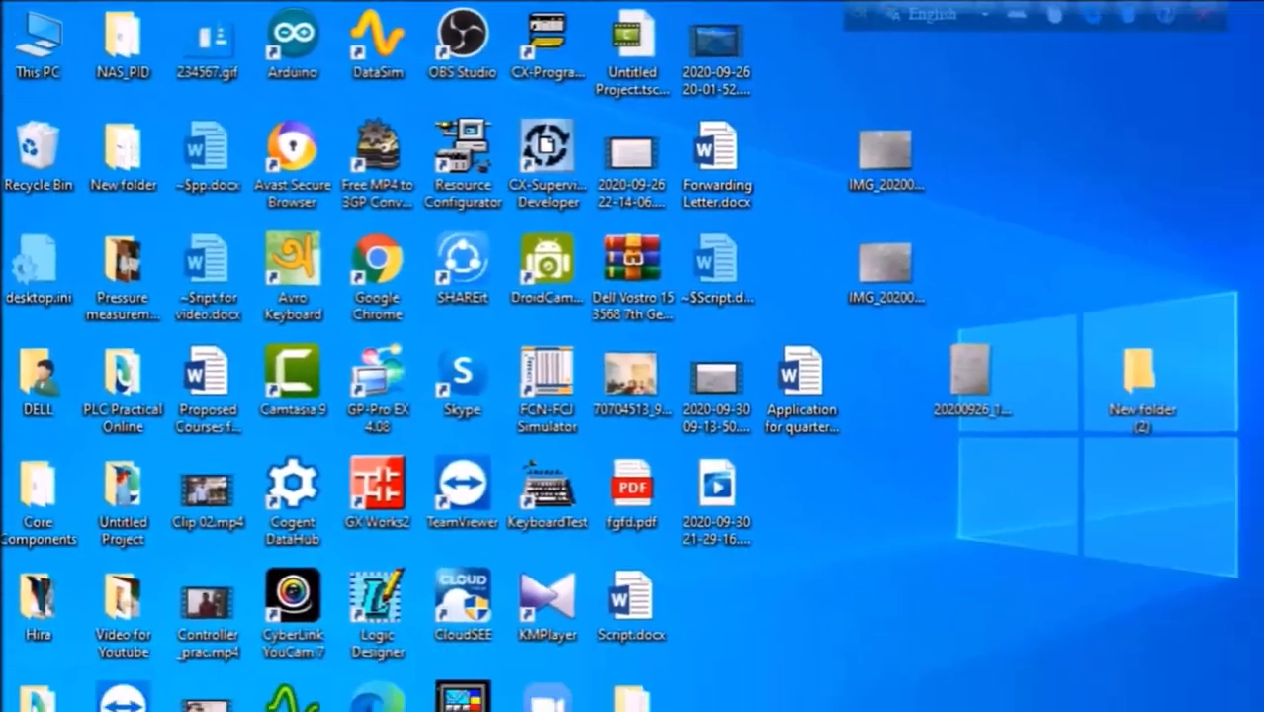
- Open Programs and Features in Control Panel and look through the installed programs for the OPC core components
{"action": "left_click", "coordinate": [64, 696]}
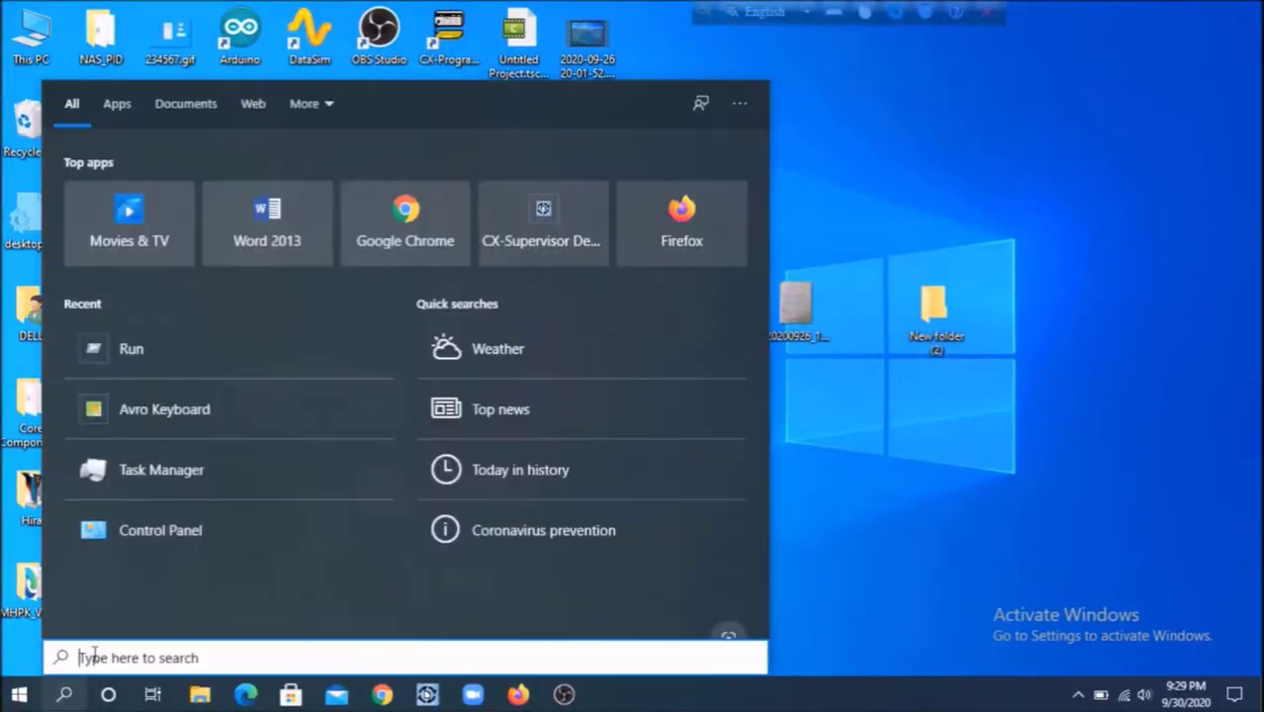
{"action": "key", "text": "Escape"}
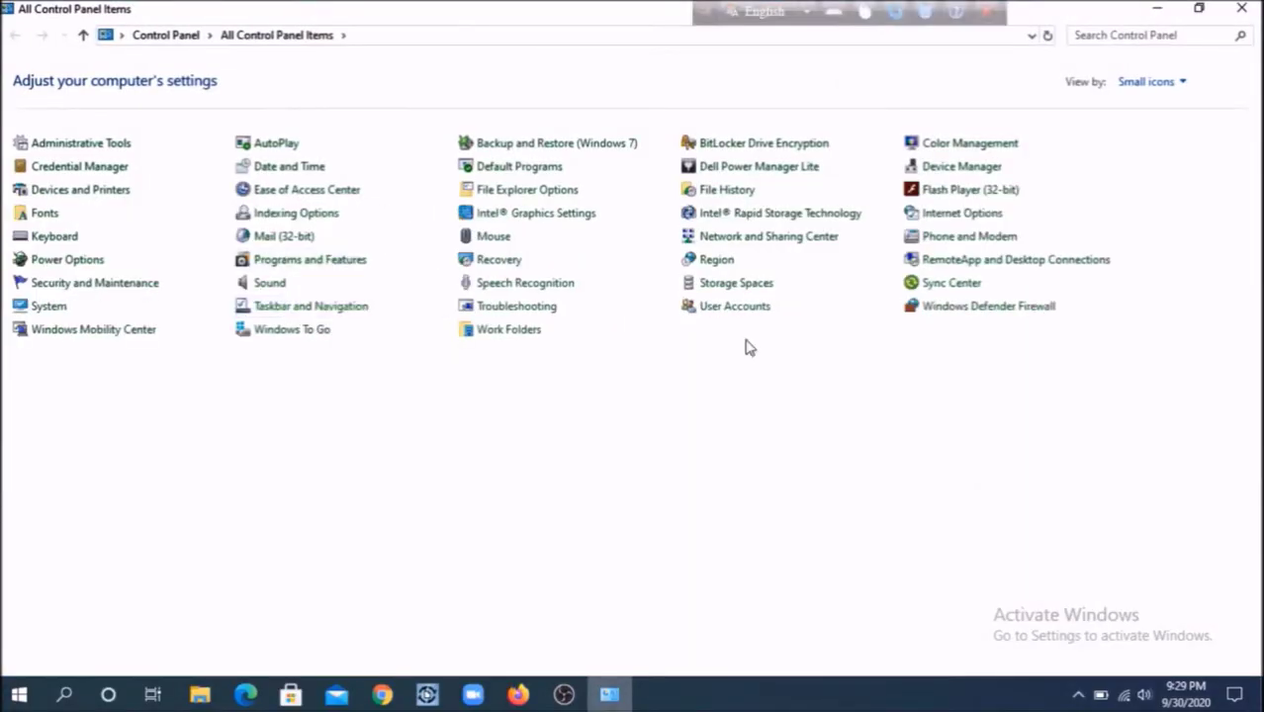
{"action": "left_click", "coordinate": [310, 259]}
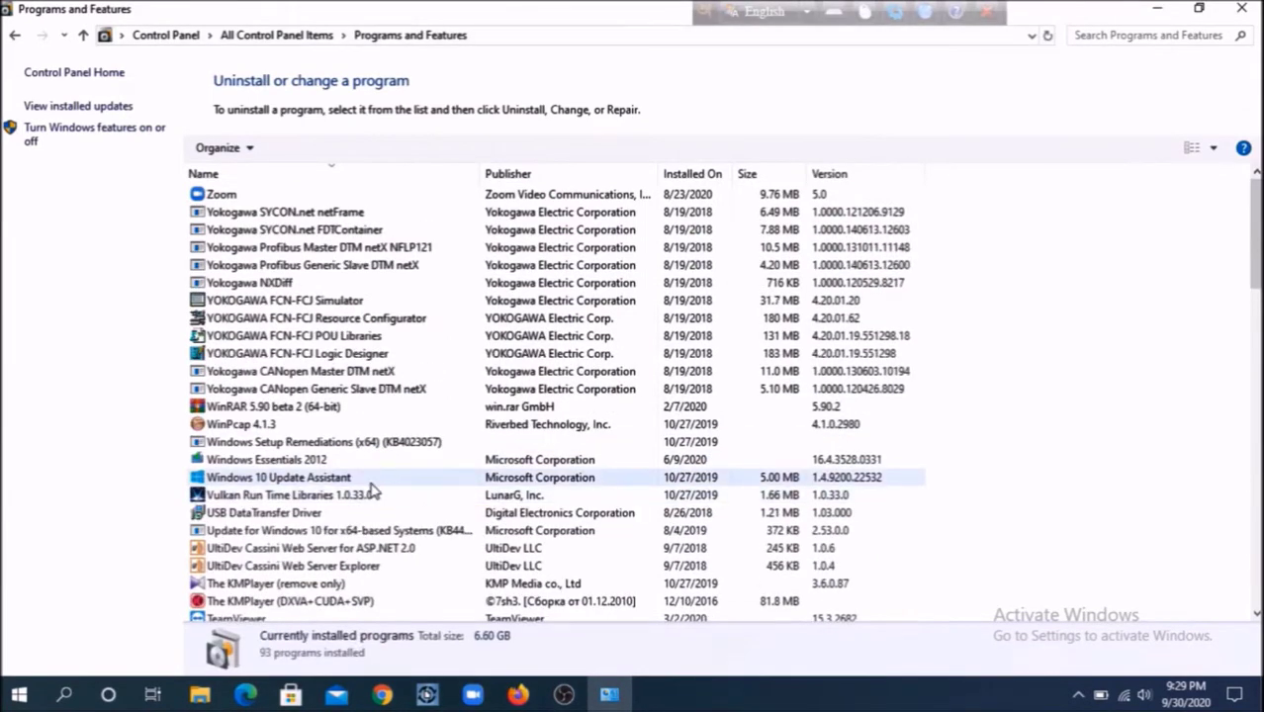
{"action": "scroll", "coordinate": [370, 492], "scroll_direction": "down", "scroll_amount": 2}
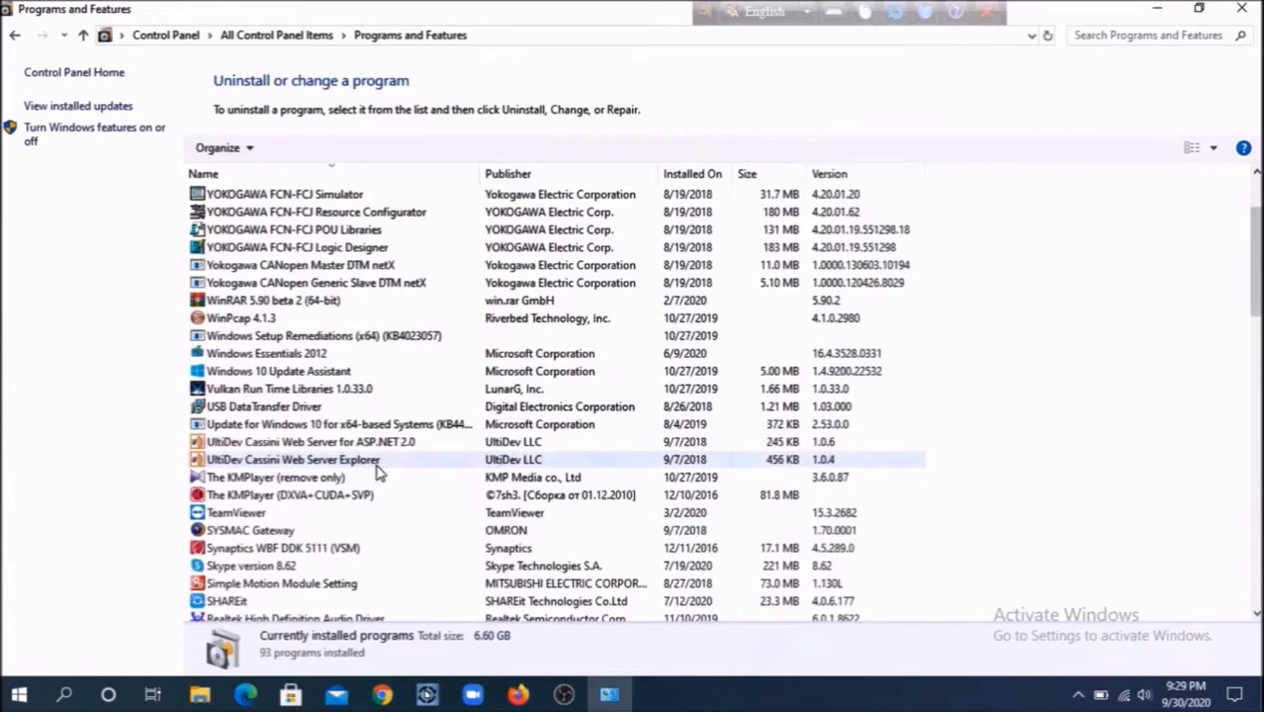
{"action": "scroll", "coordinate": [385, 472], "scroll_direction": "down", "scroll_amount": 3}
{"action": "scroll", "coordinate": [395, 468], "scroll_direction": "down", "scroll_amount": 2}
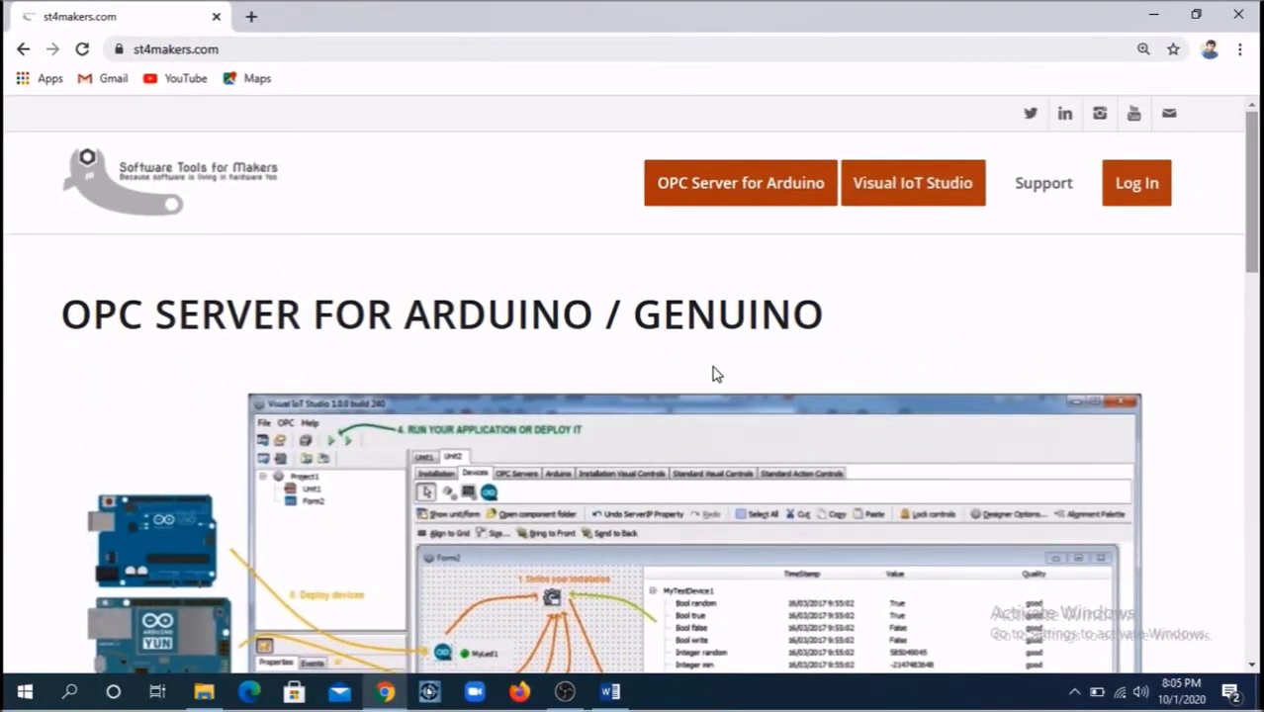
- Look over the OPC Server for Arduino page on st4makers.com and extract arduinoopcserver_2_0.zip into its current folder
{"action": "scroll", "coordinate": [717, 374], "scroll_direction": "down", "scroll_amount": 10}
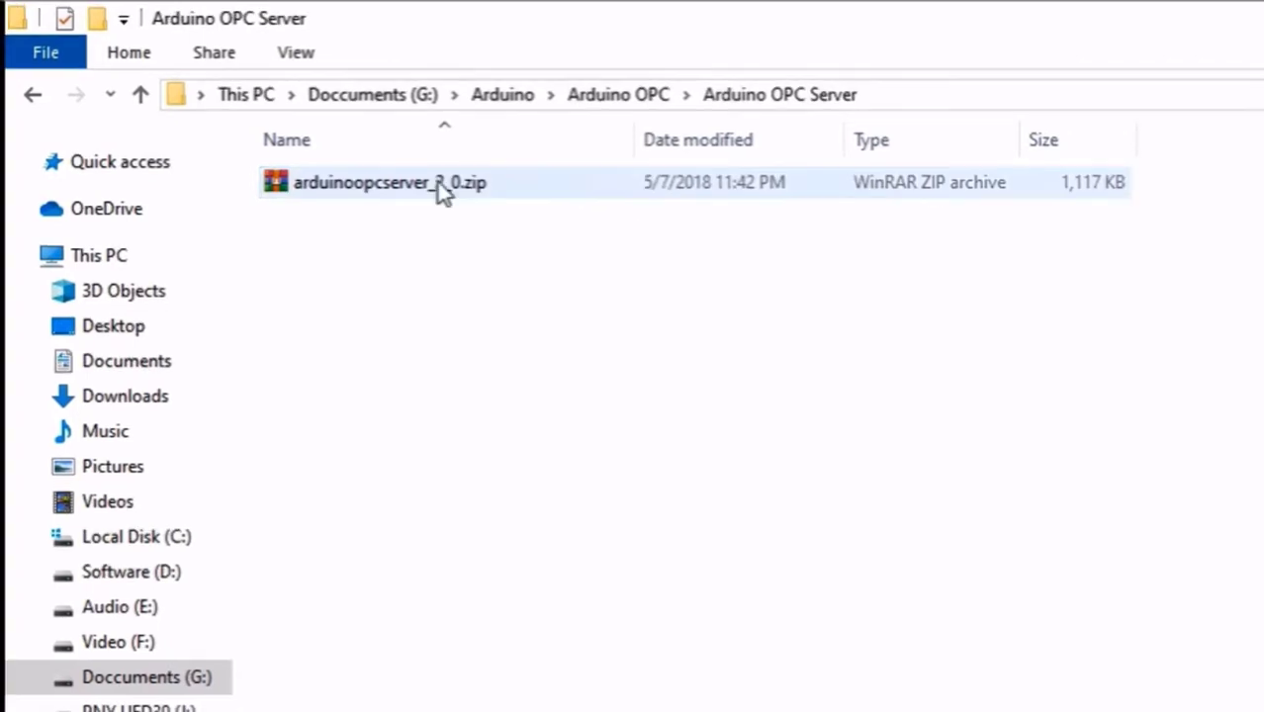
{"action": "left_click", "coordinate": [432, 183]}
{"action": "right_click", "coordinate": [432, 183]}
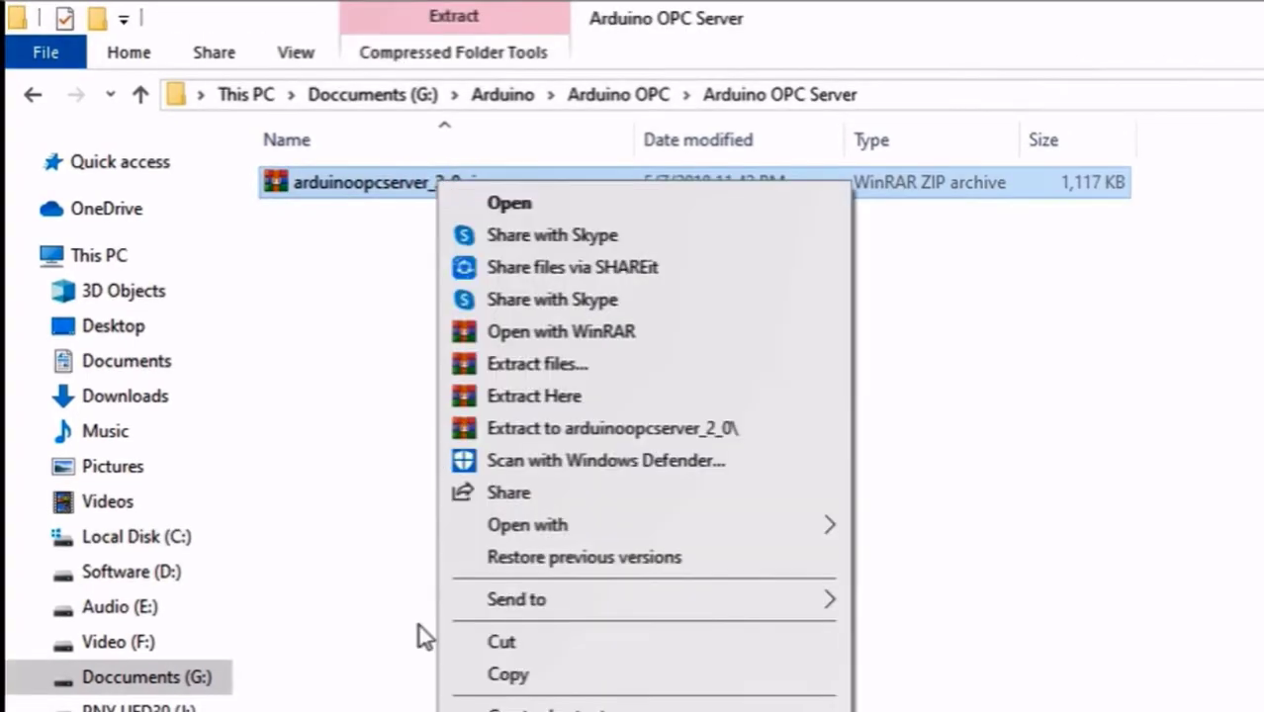
{"action": "left_click", "coordinate": [540, 397]}
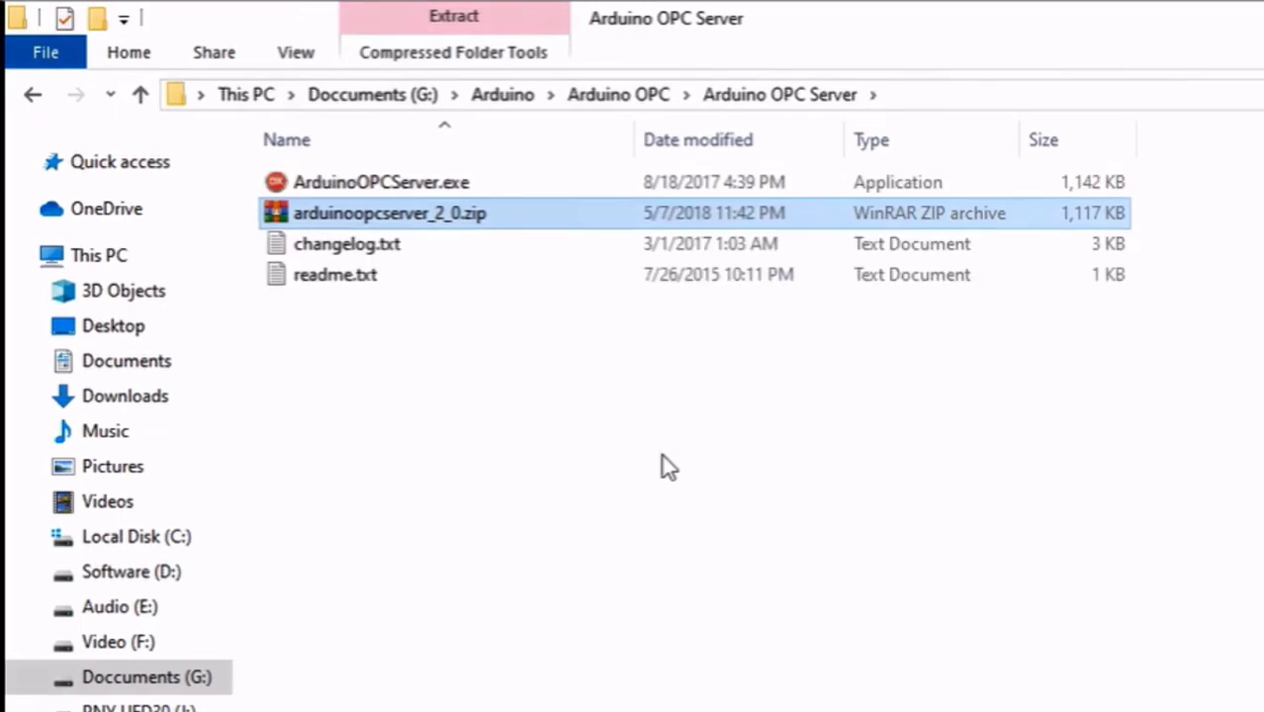
- Create a new folder named "Arduino OPC Server" alongside the extracted files
{"action": "right_click", "coordinate": [413, 404]}
{"action": "mouse_move", "coordinate": [486, 427]}
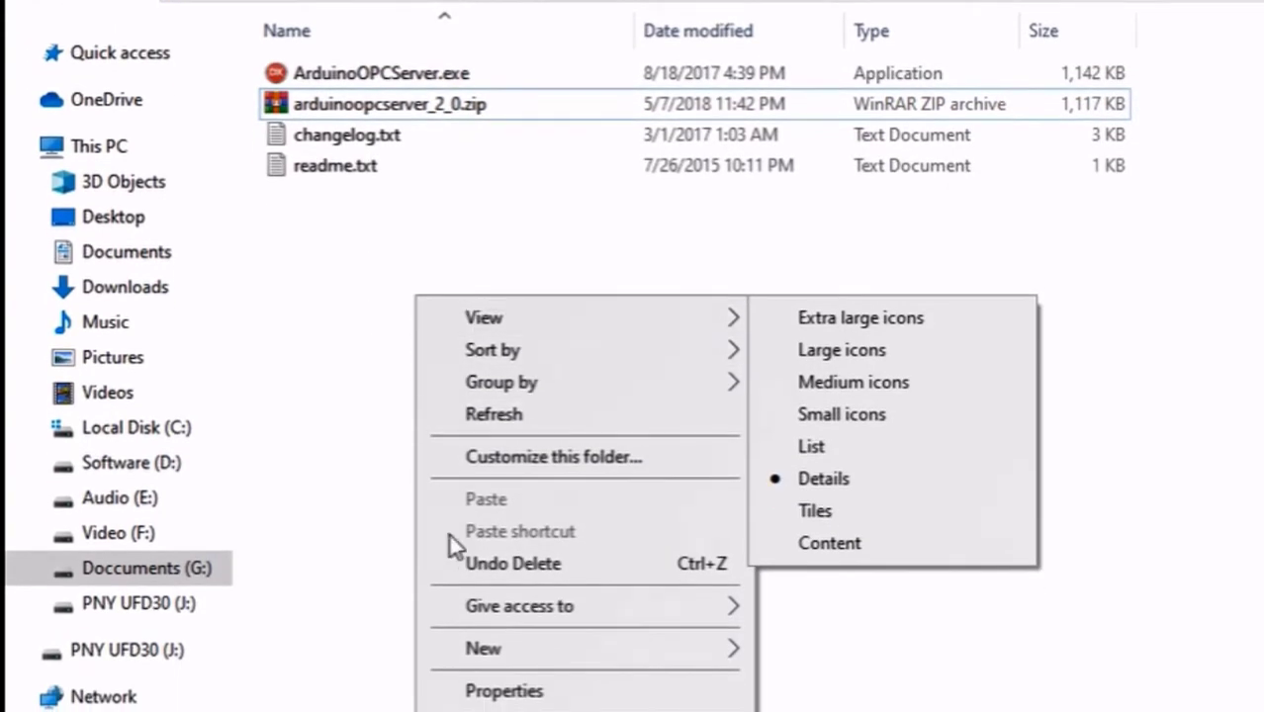
{"action": "mouse_move", "coordinate": [504, 655]}
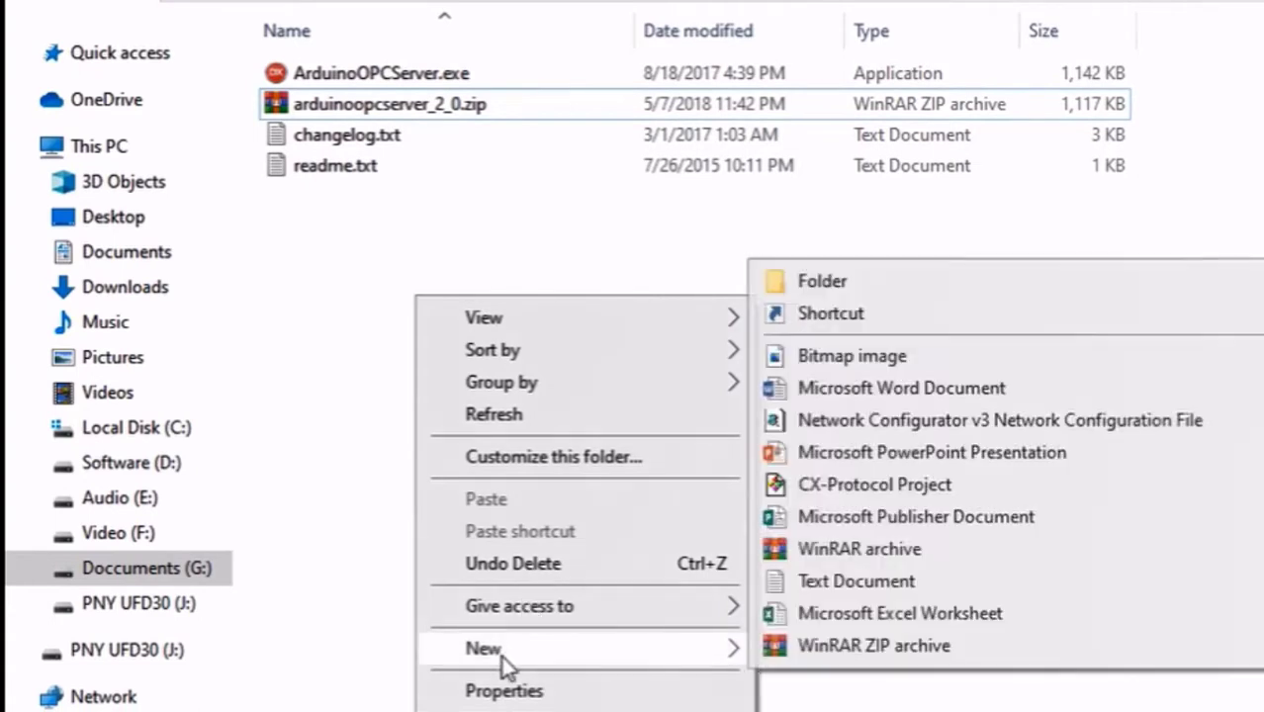
{"action": "left_click", "coordinate": [844, 282]}
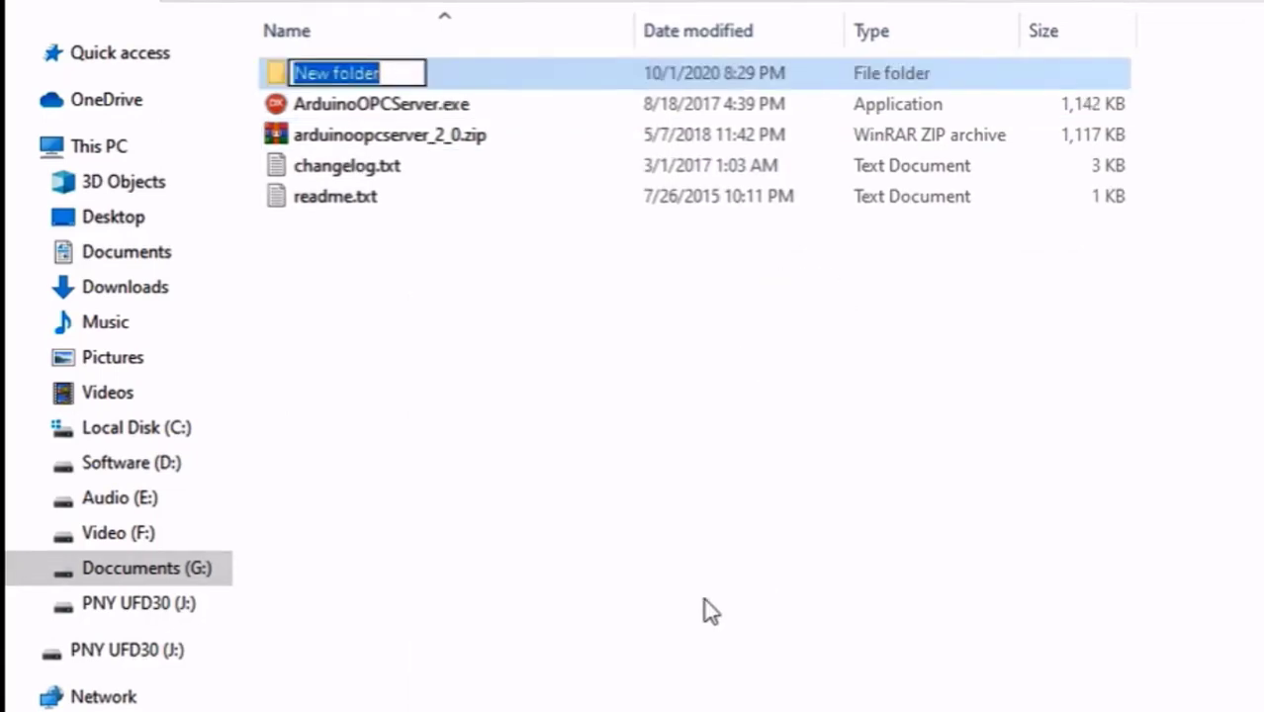
{"action": "type", "text": "Arduino OPC Server"}
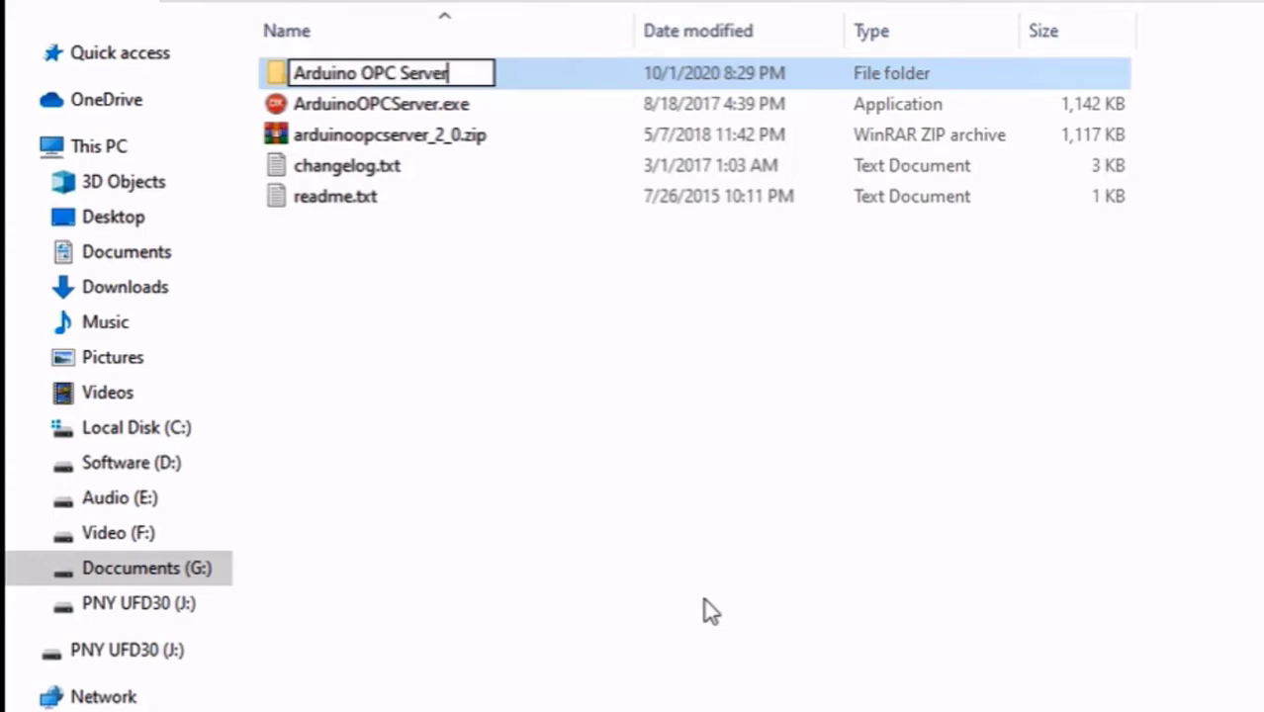
{"action": "key", "text": "Return"}
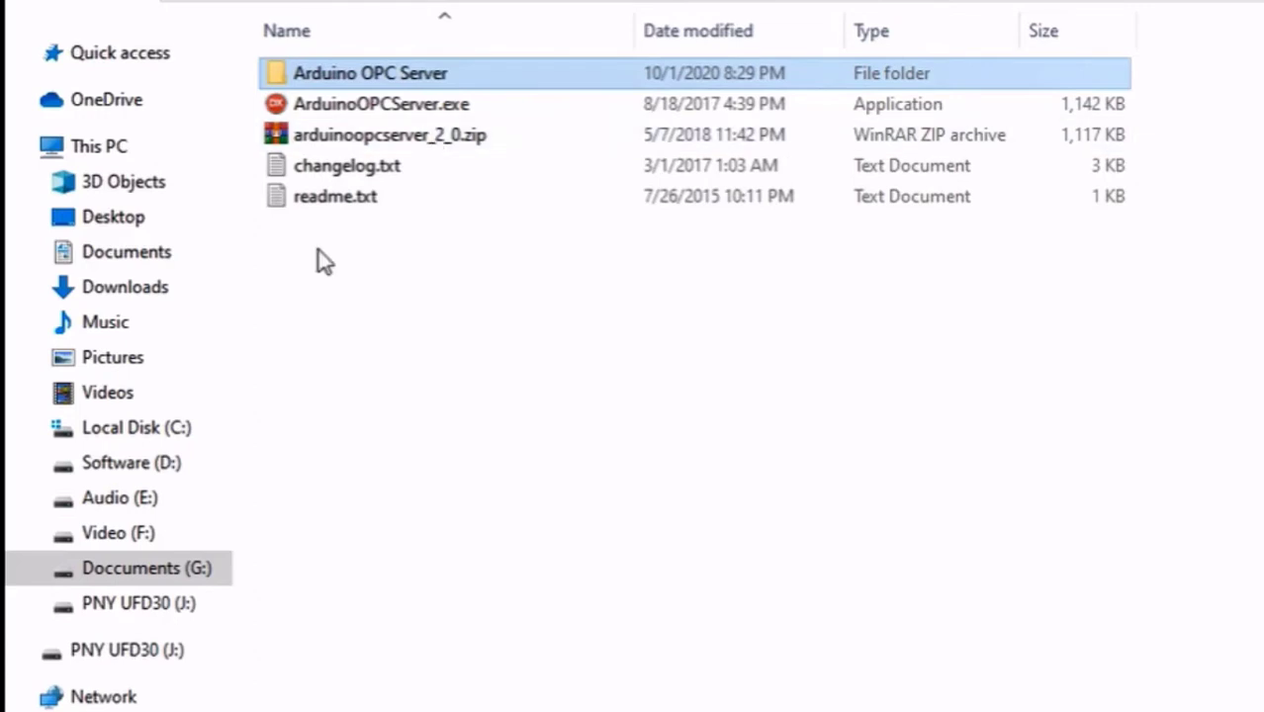
- Move readme.txt, changelog.txt and ArduinoOPCServer.exe into the new Arduino OPC Server folder and refresh its contents
{"action": "left_click", "coordinate": [353, 203]}
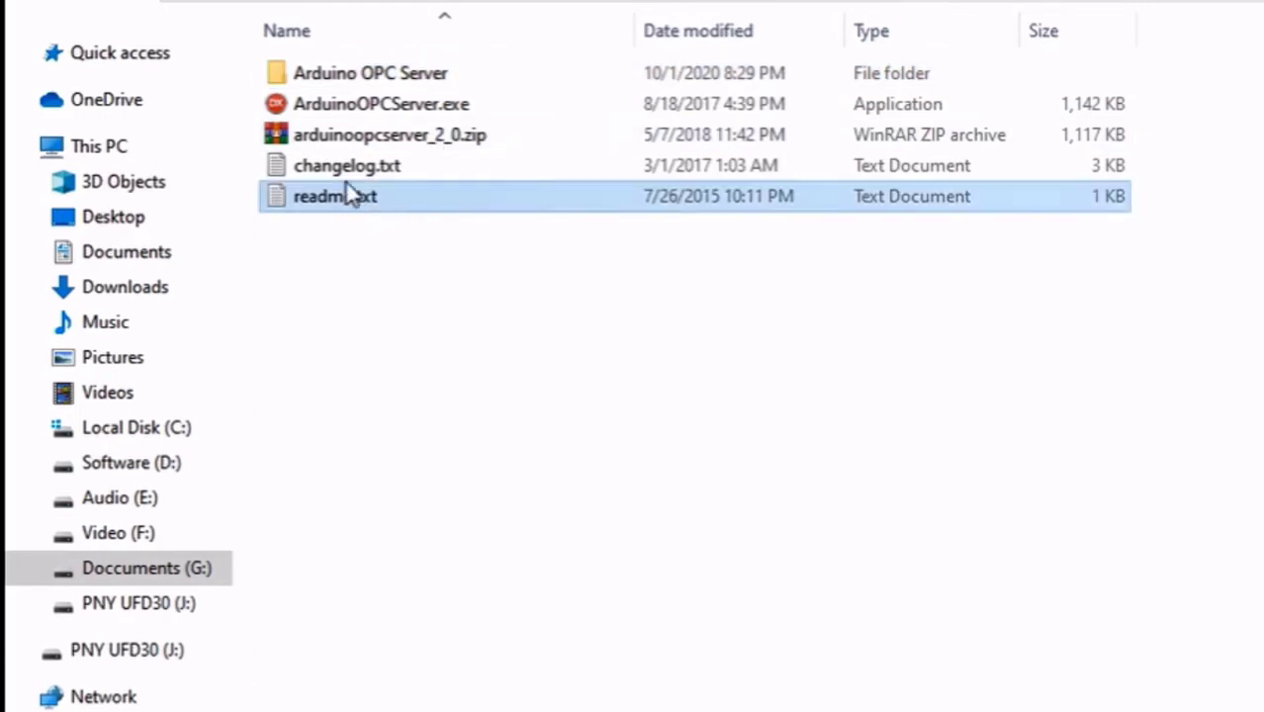
{"action": "left_click", "coordinate": [368, 162], "text": "ctrl"}
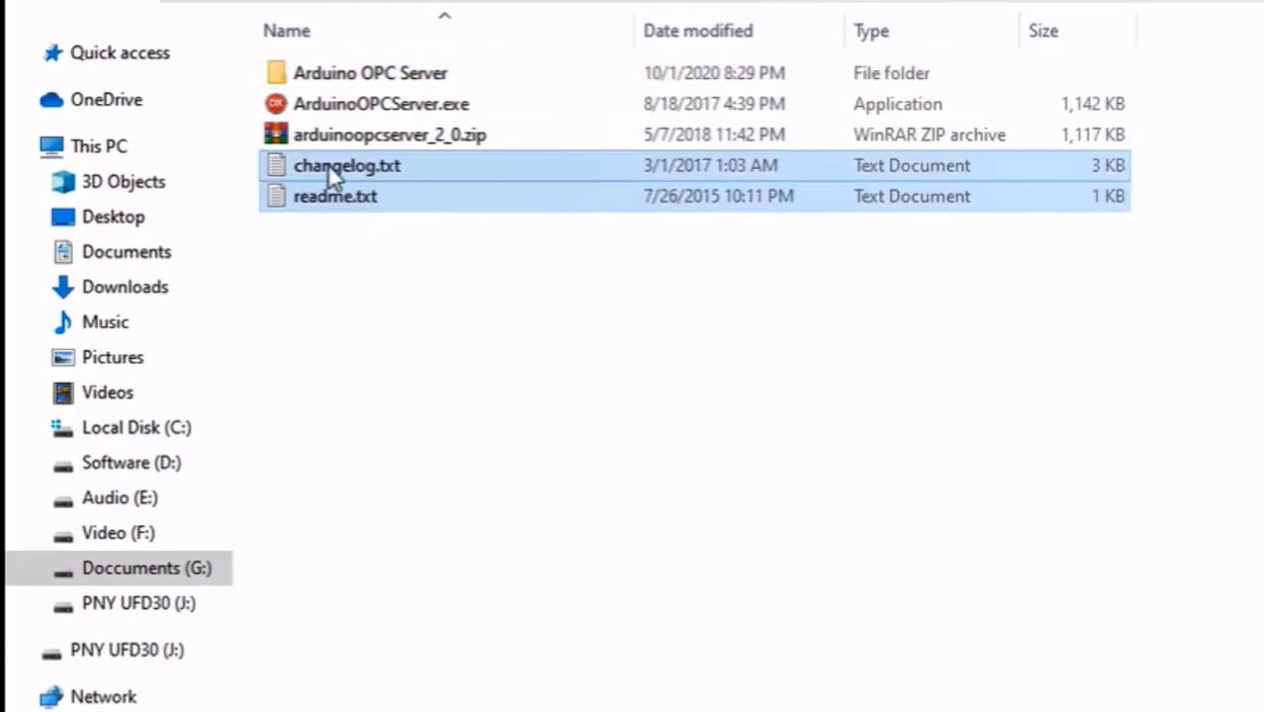
{"action": "left_click", "coordinate": [401, 107], "text": "ctrl"}
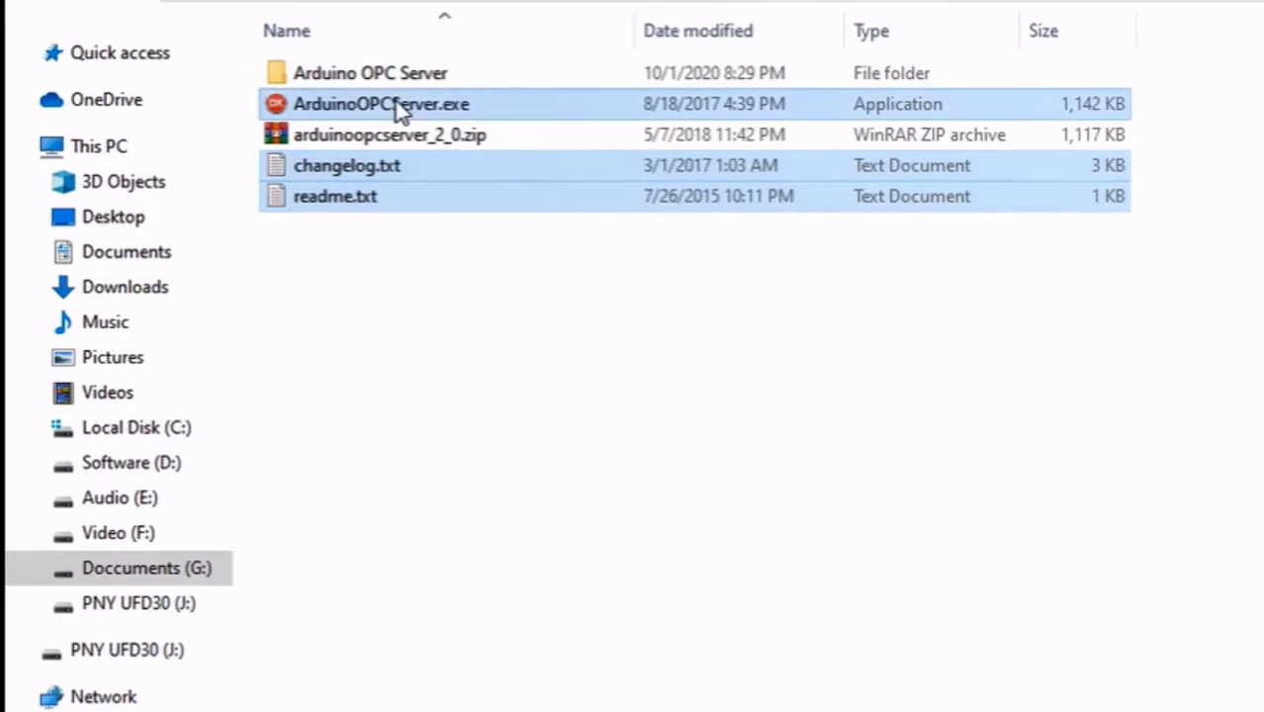
{"action": "right_click", "coordinate": [394, 100]}
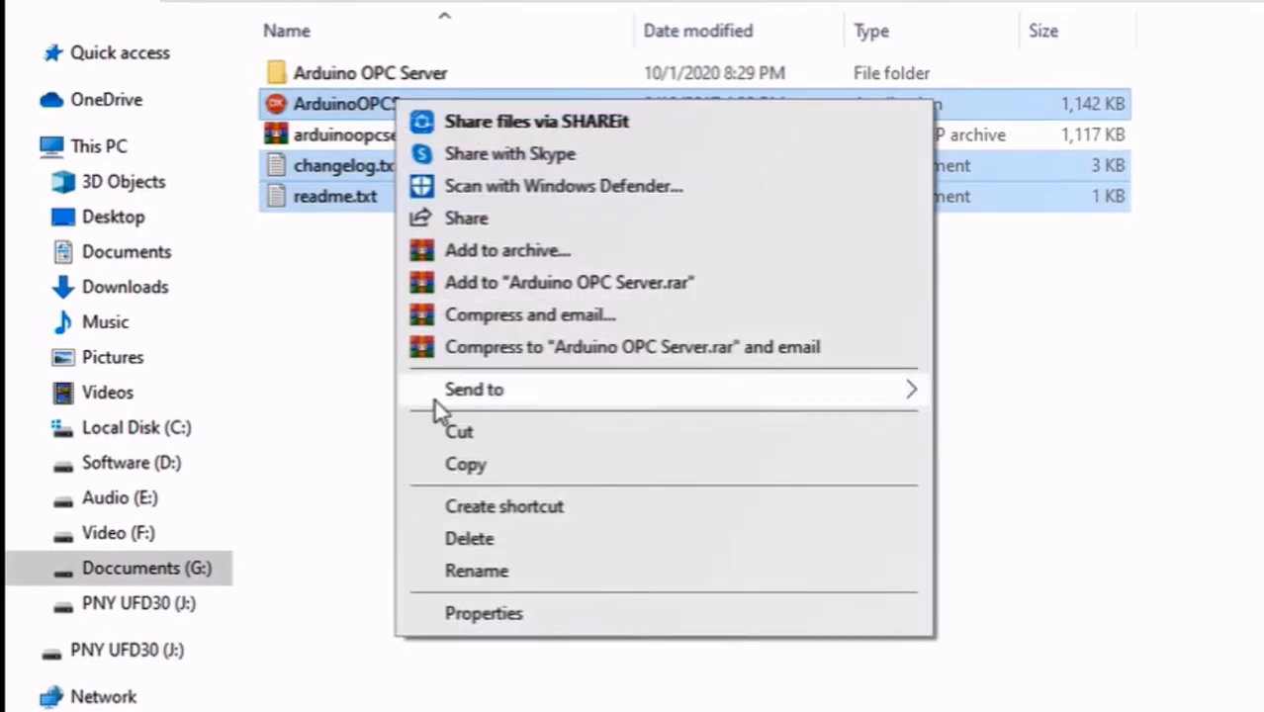
{"action": "left_click", "coordinate": [482, 432]}
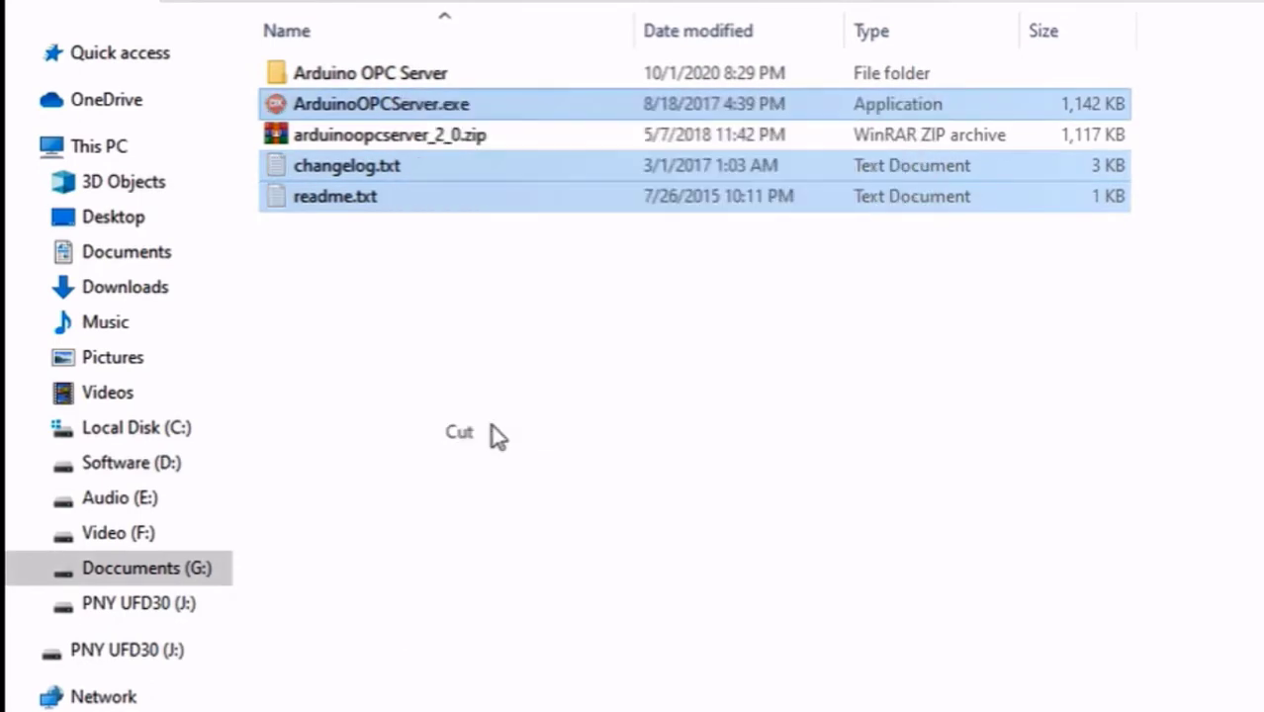
{"action": "double_click", "coordinate": [416, 77]}
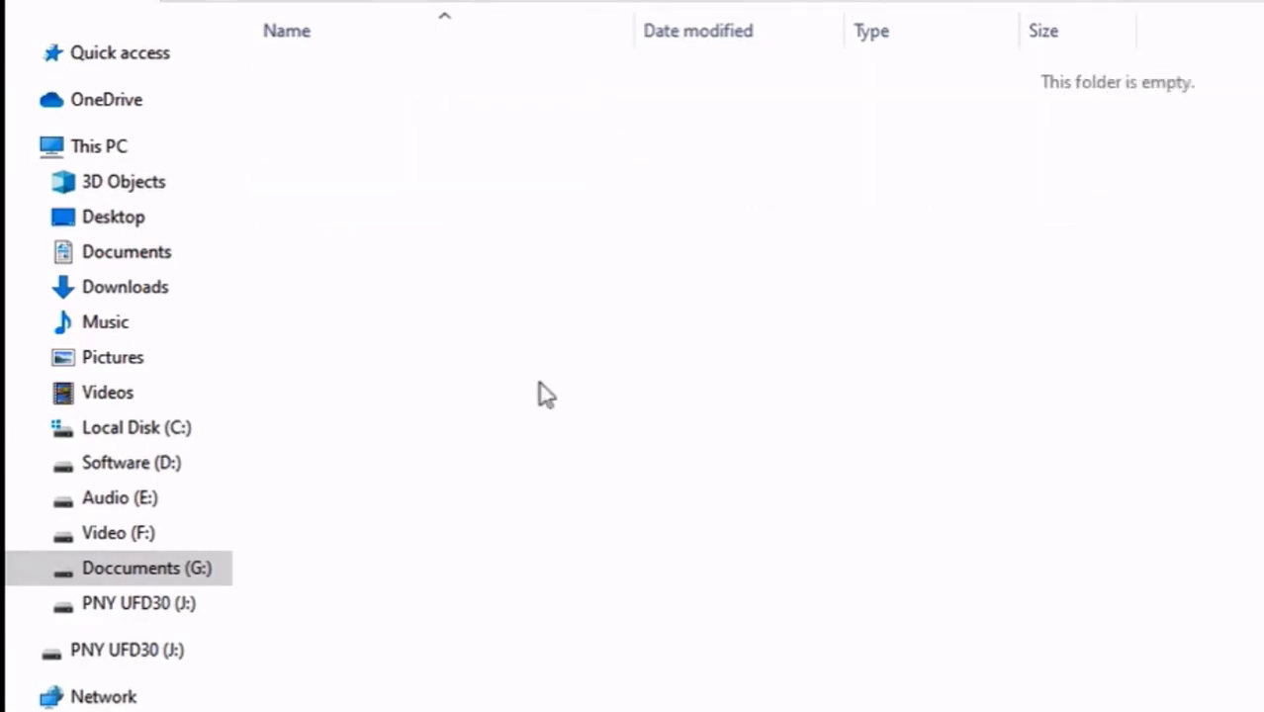
{"action": "right_click", "coordinate": [512, 260]}
{"action": "left_click", "coordinate": [583, 461]}
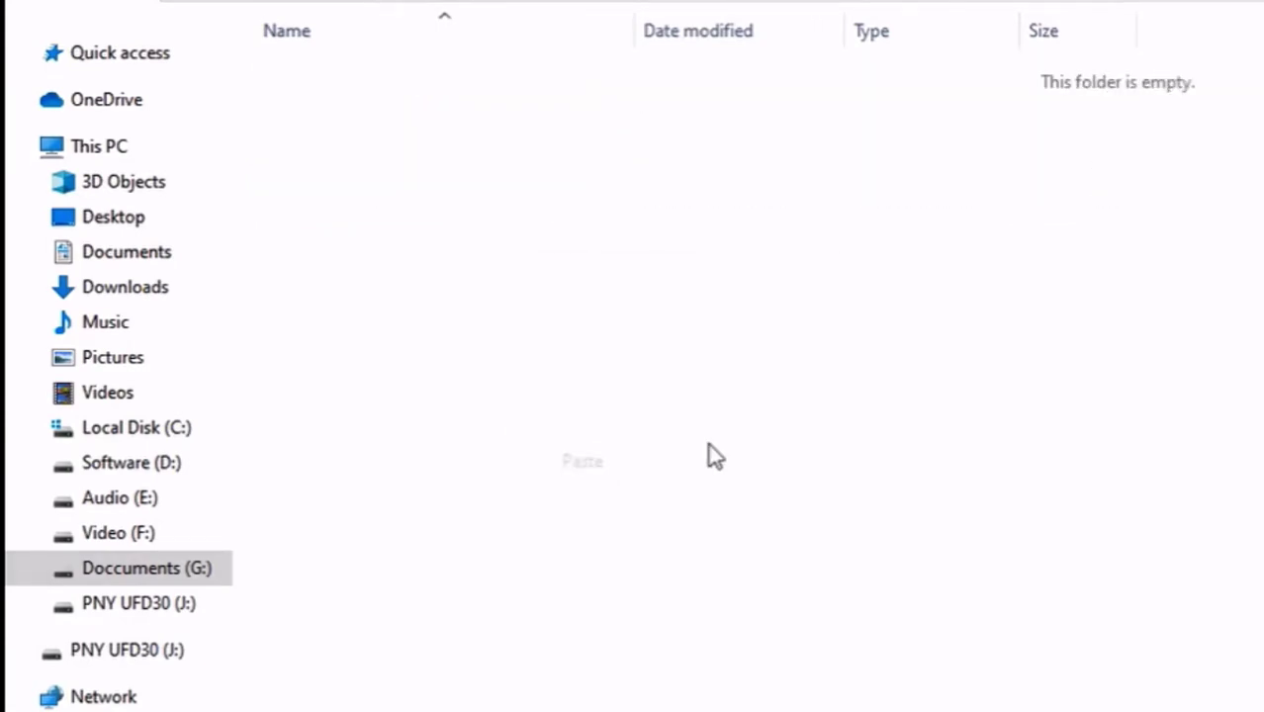
{"action": "right_click", "coordinate": [486, 224]}
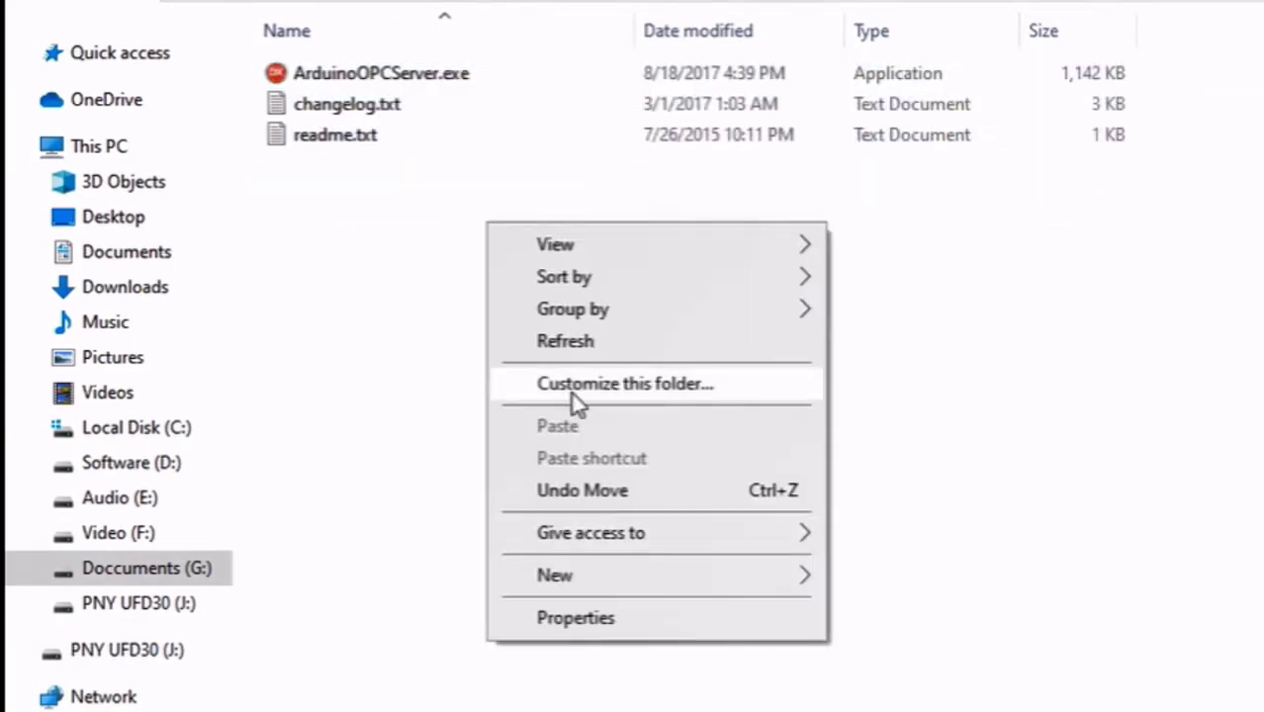
{"action": "left_click", "coordinate": [584, 343]}
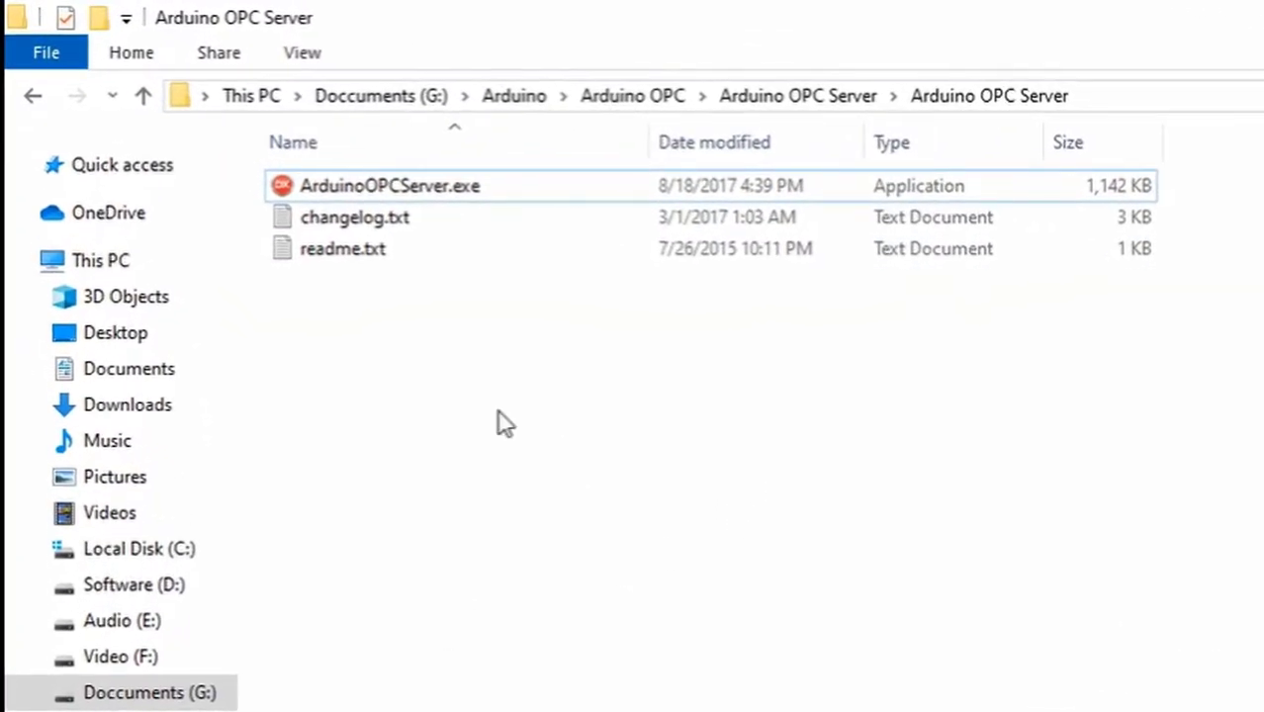
- Launch ArduinoOPCServer.exe and view the Information and Configuration pages of its window
{"action": "left_click", "coordinate": [505, 186]}
{"action": "double_click", "coordinate": [505, 186]}
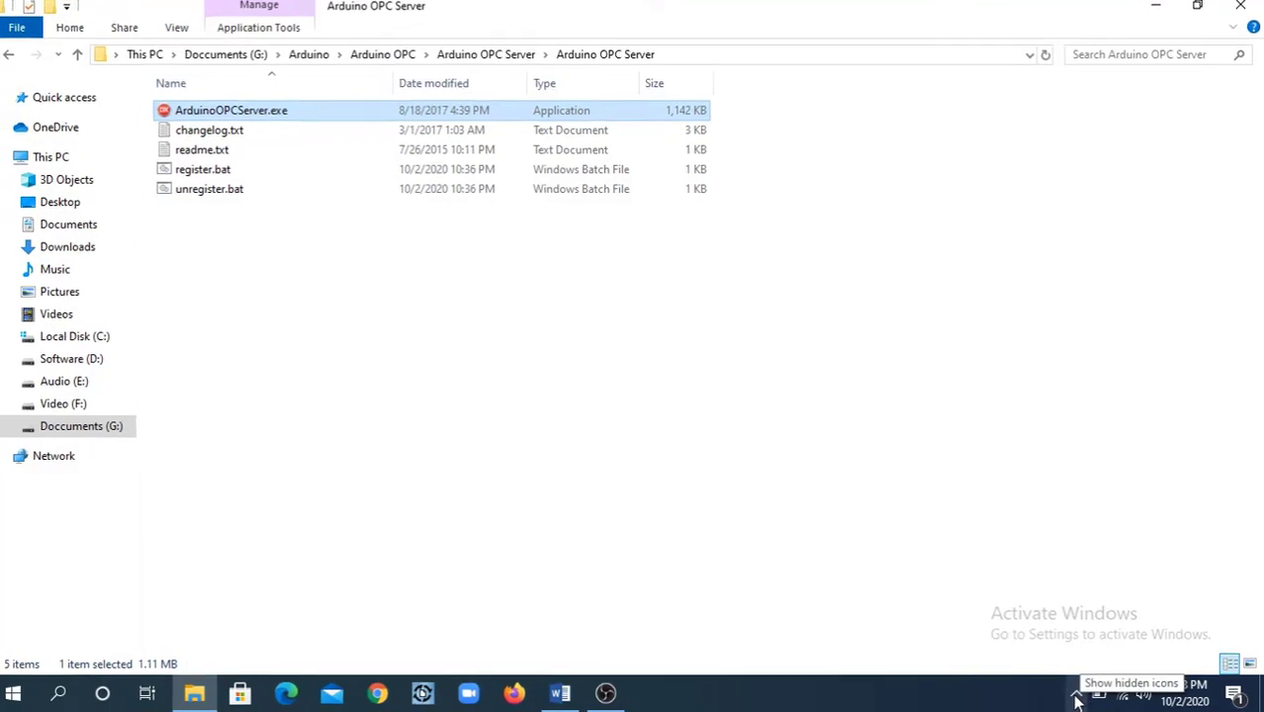
{"action": "left_click", "coordinate": [1076, 699]}
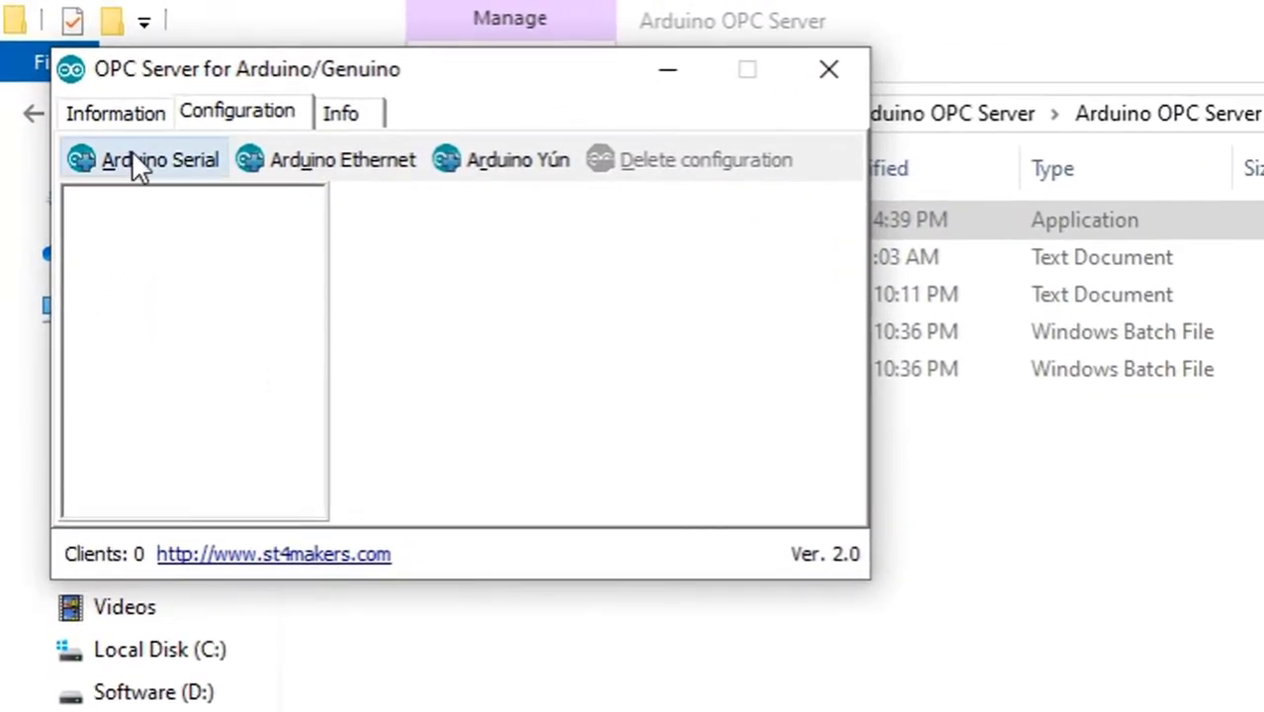
{"action": "left_click", "coordinate": [117, 116]}
{"action": "left_click", "coordinate": [242, 111]}
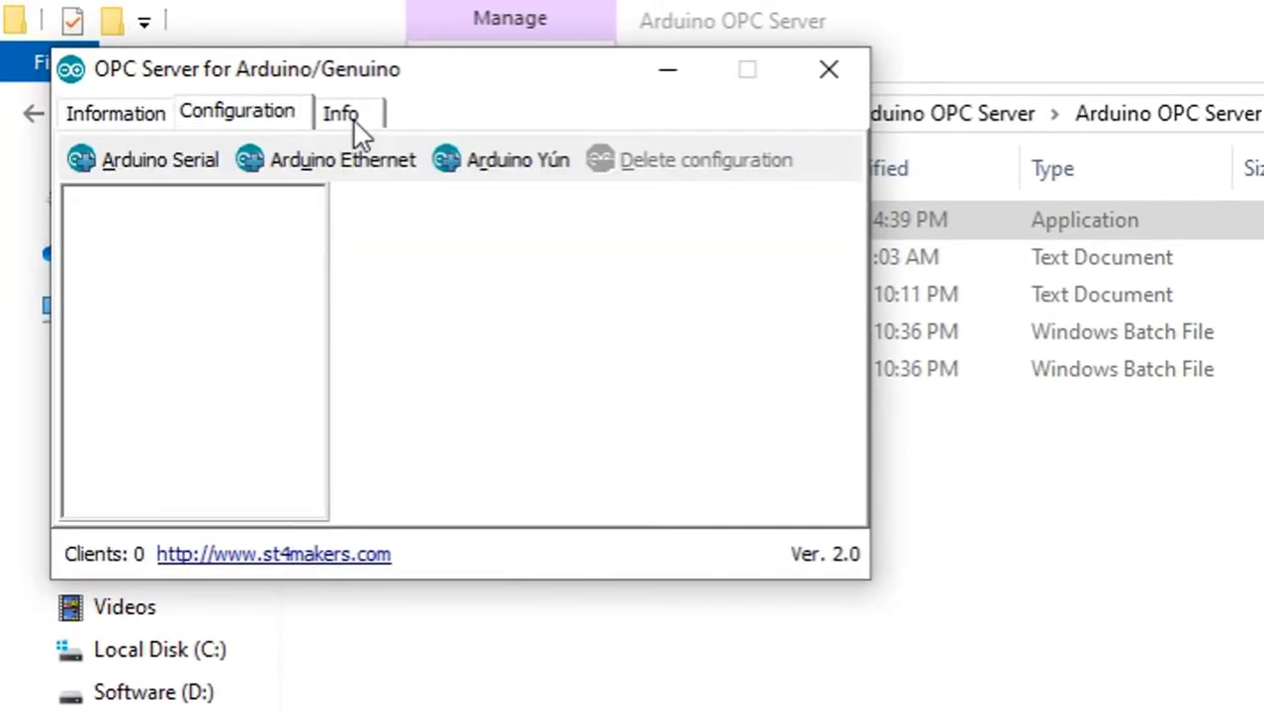
- Add an Arduino Serial configuration in the OPC server, set its serial port to COM3, and save the configuration
{"action": "left_click", "coordinate": [241, 115]}
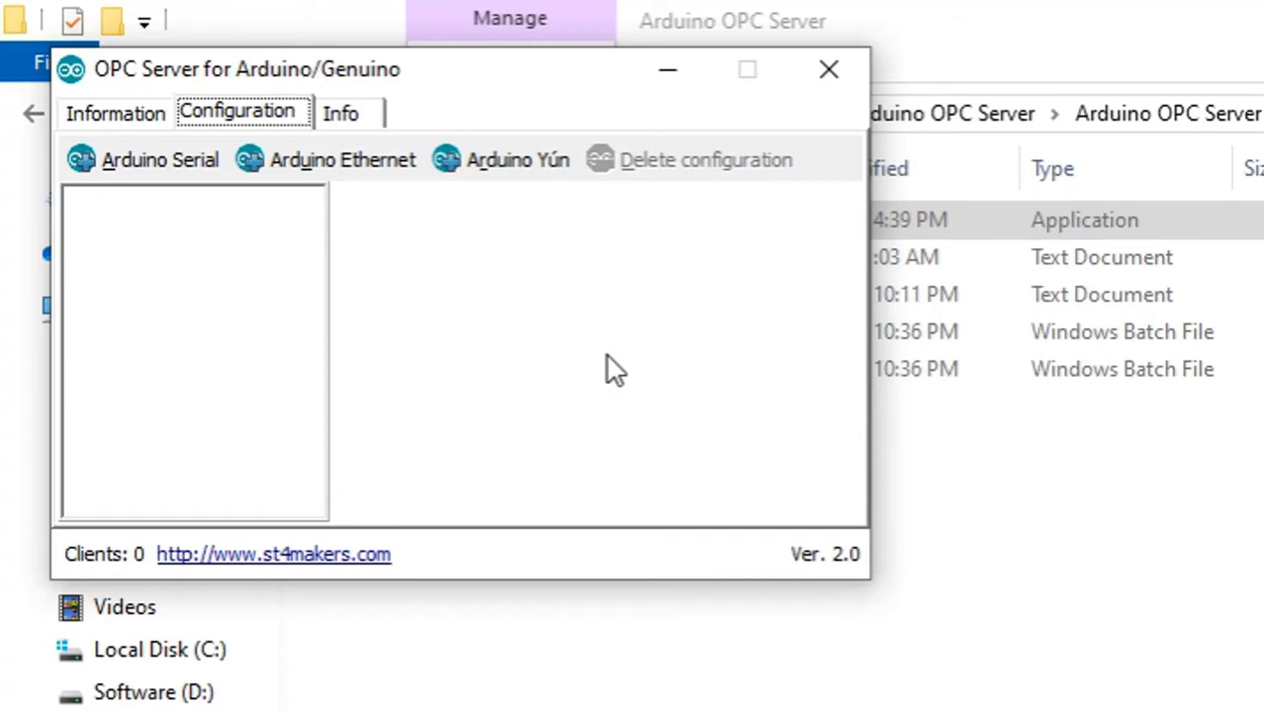
{"action": "left_click", "coordinate": [174, 156]}
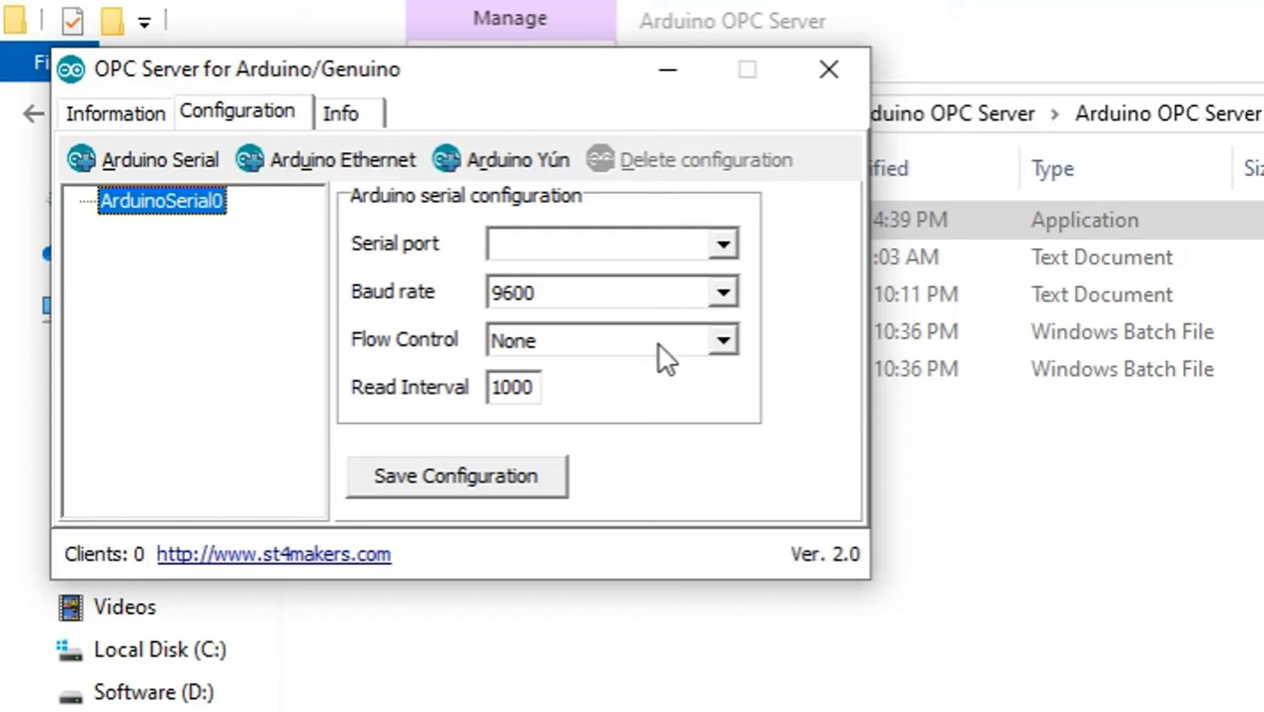
{"action": "left_click", "coordinate": [725, 245]}
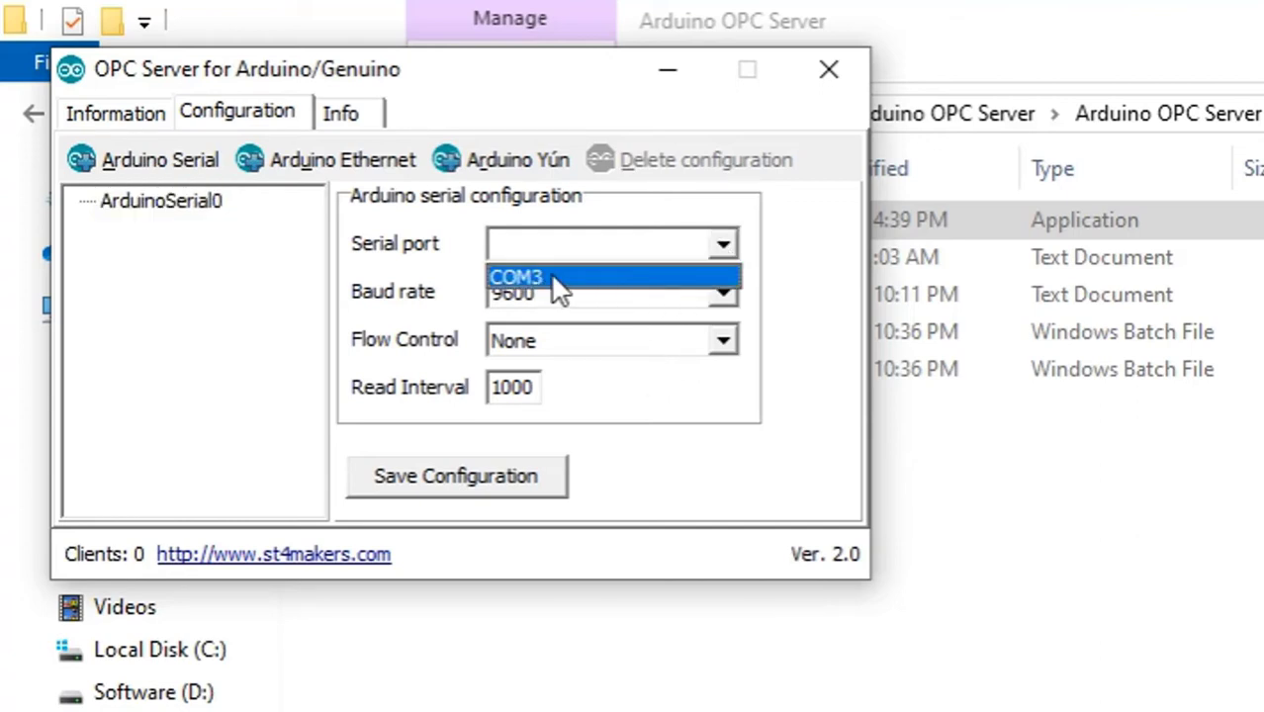
{"action": "left_click", "coordinate": [552, 279]}
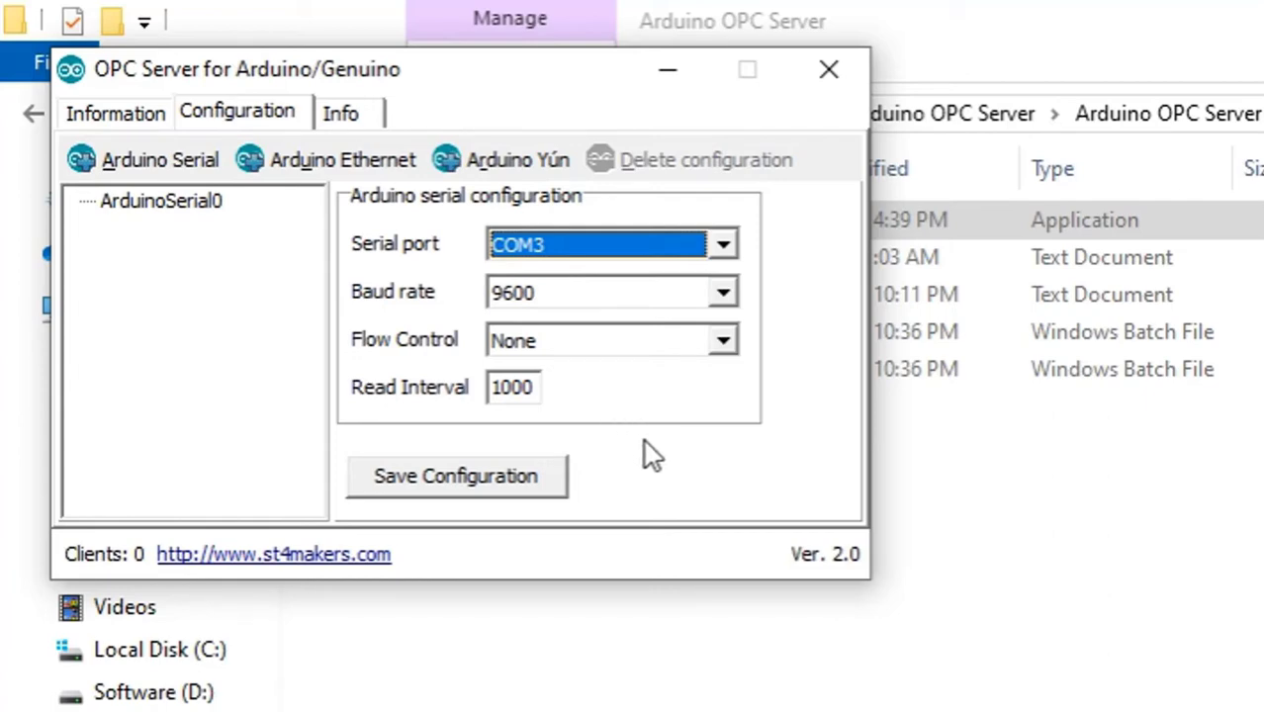
{"action": "left_click", "coordinate": [467, 479]}
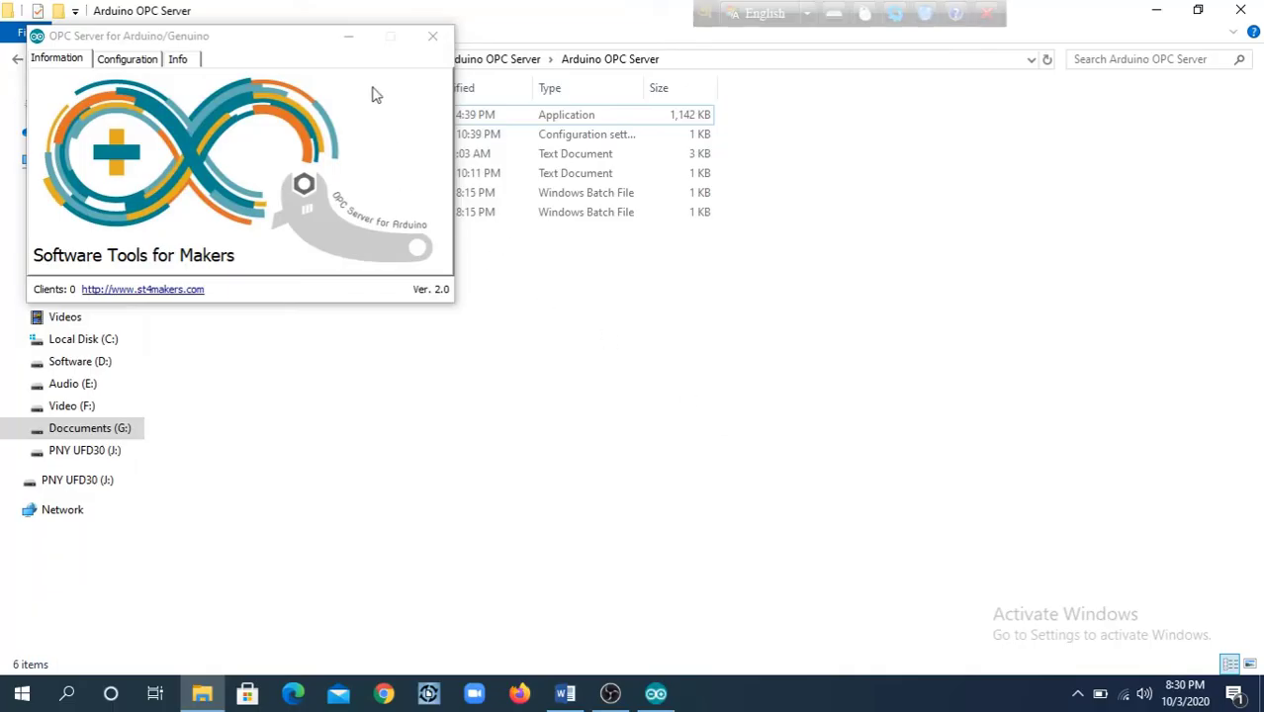
- Minimize the OPC server window and run register.bat from the Arduino OPC Server folder
{"action": "left_click", "coordinate": [351, 38]}
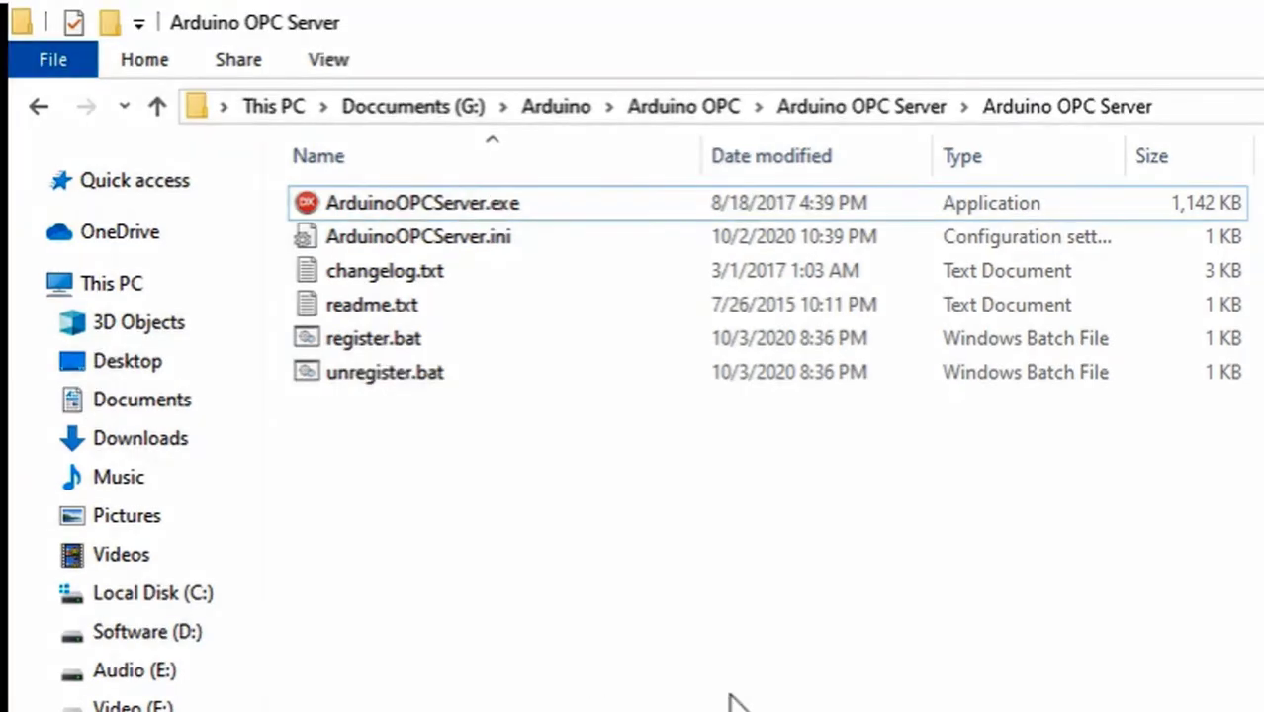
{"action": "left_click", "coordinate": [415, 336]}
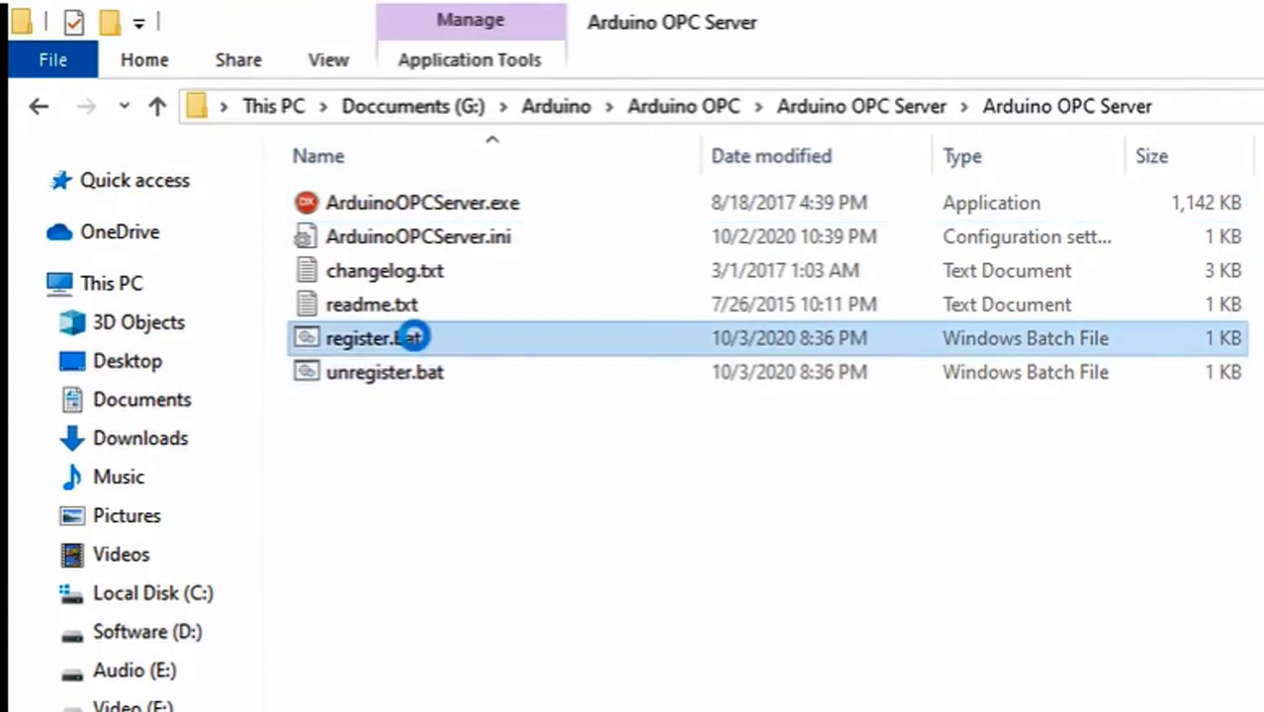
- Run register.bat as administrator and look through the Motor_F_R_Control_Program sketch in the Arduino IDE
{"action": "right_click", "coordinate": [415, 336]}
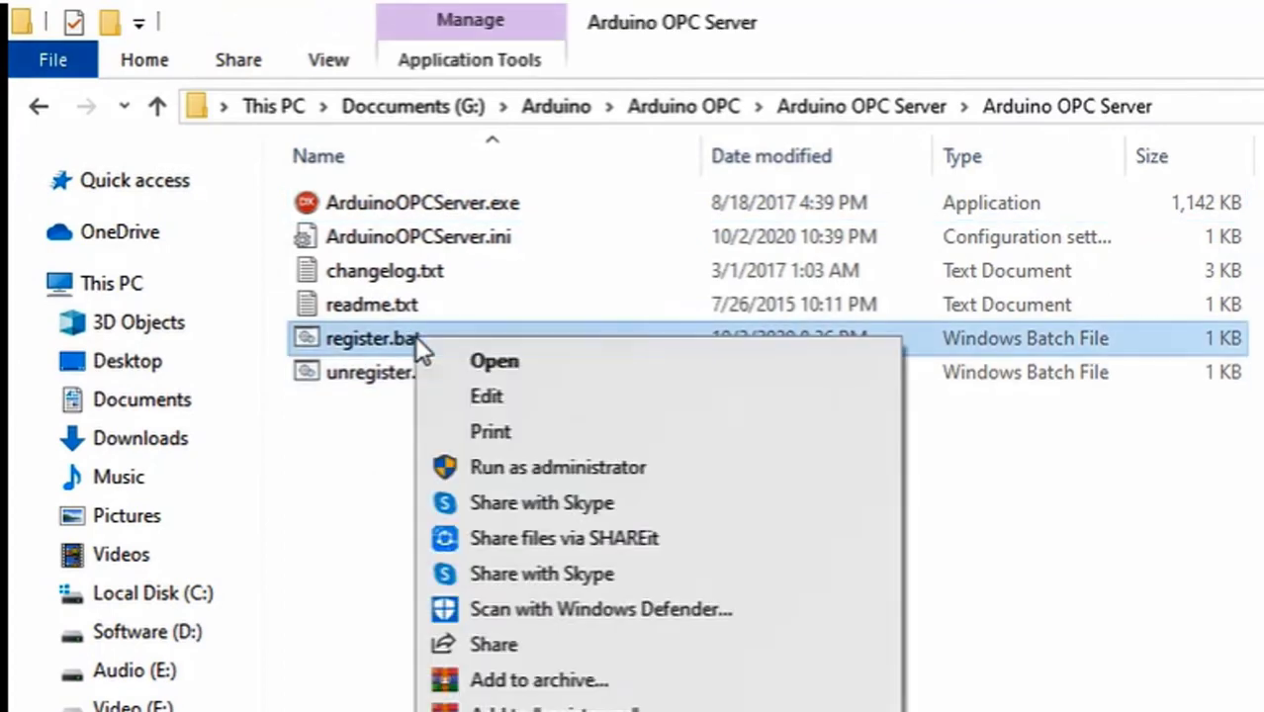
{"action": "left_click", "coordinate": [549, 468]}
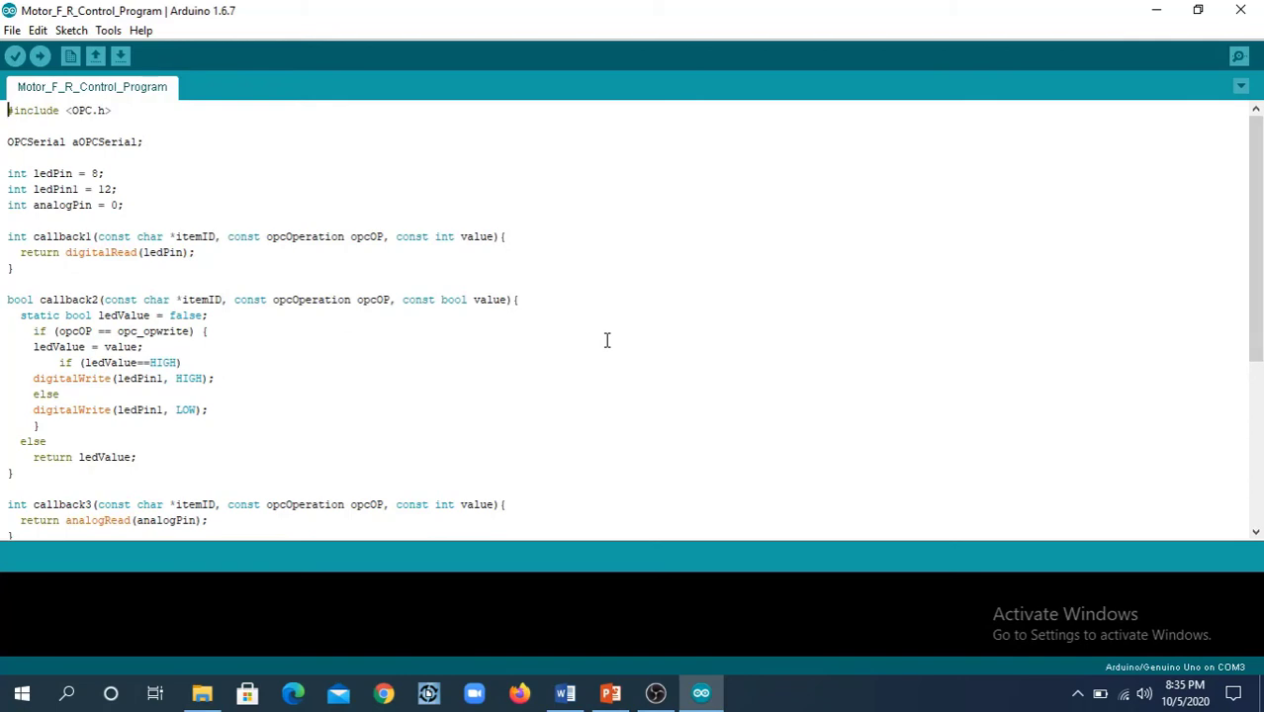
{"action": "scroll", "coordinate": [607, 341], "scroll_direction": "down", "scroll_amount": 6}
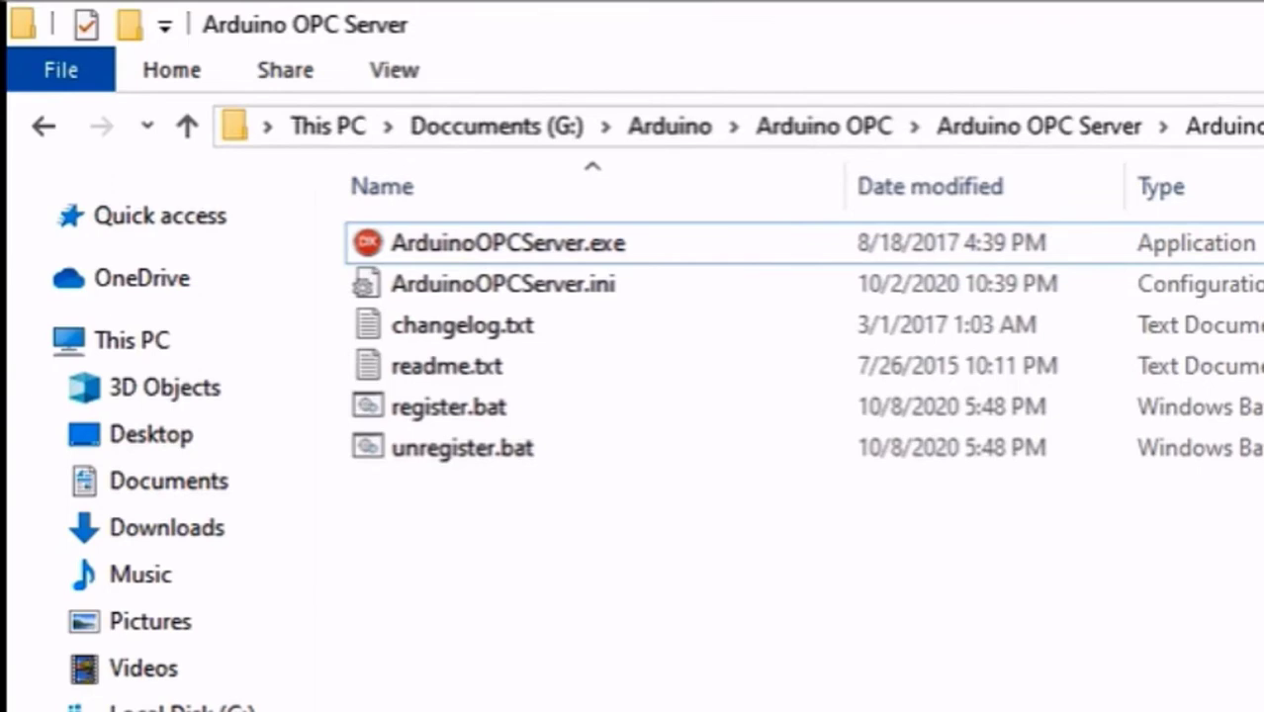
- Run ArduinoOPCServer.exe from the Arduino OPC Server folder as administrator
{"action": "left_click", "coordinate": [640, 253]}
{"action": "right_click", "coordinate": [644, 255]}
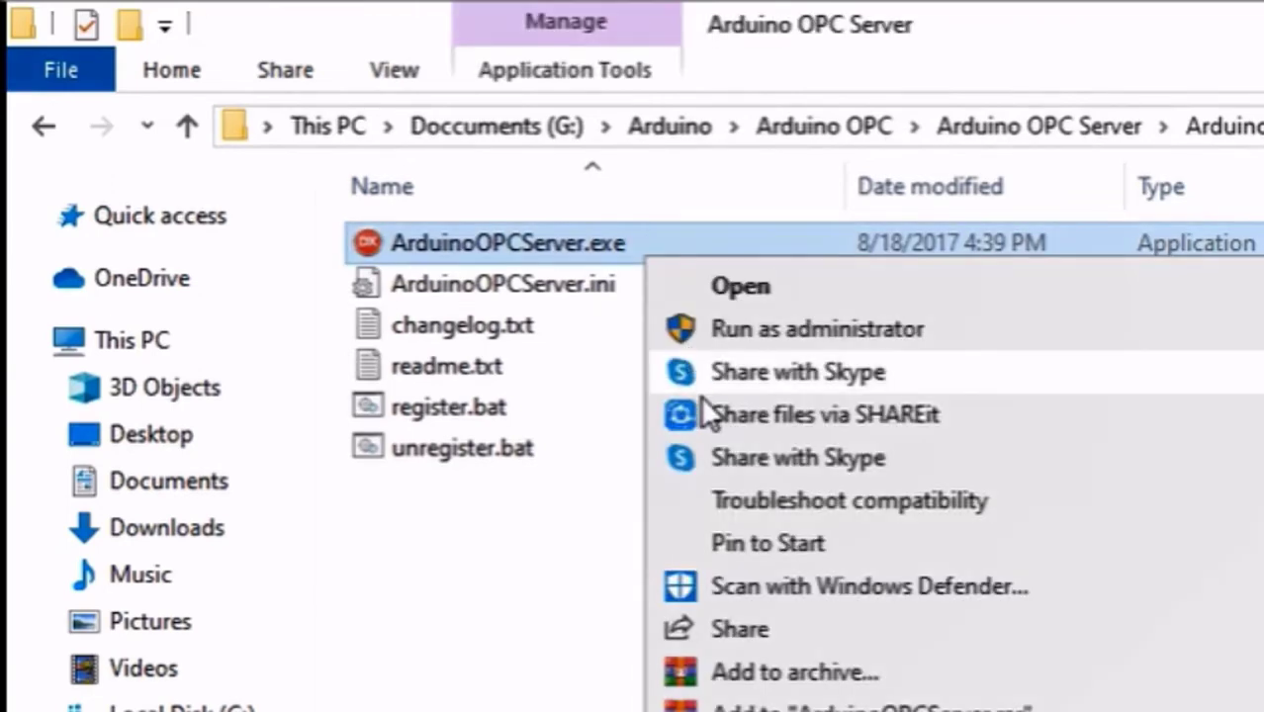
{"action": "left_click", "coordinate": [857, 331]}
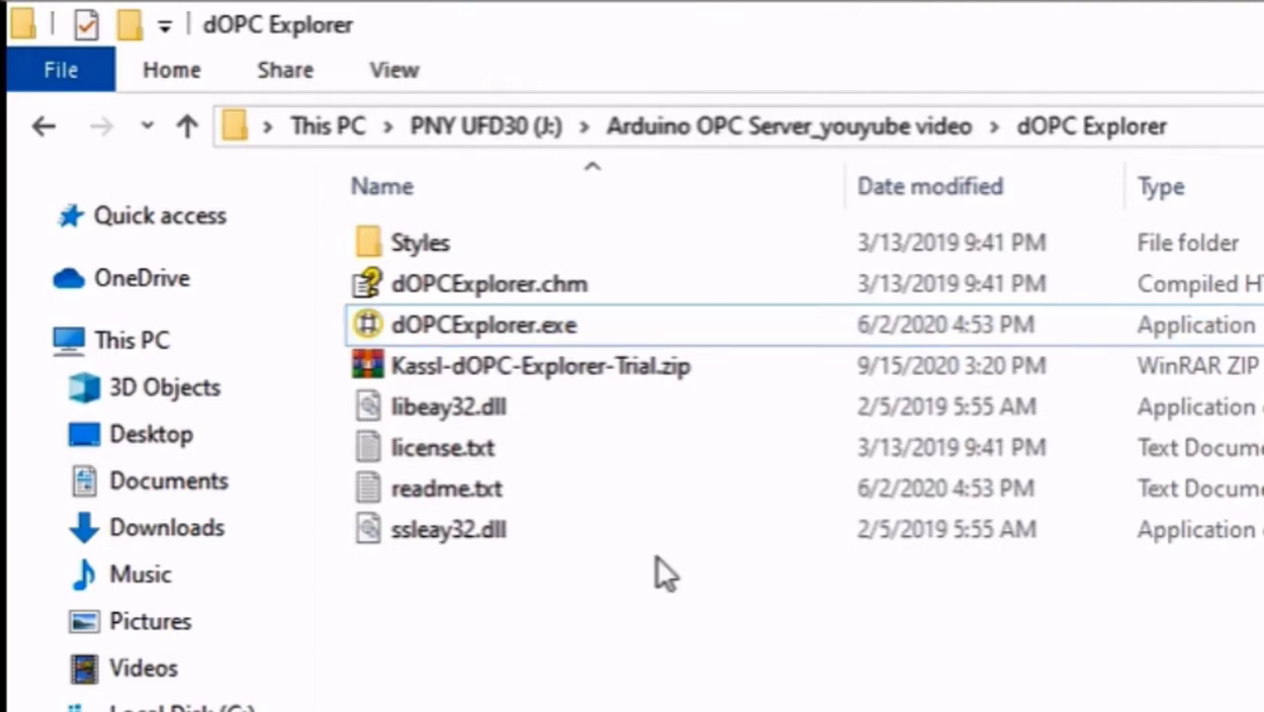
- Launch dOPCExplorer.exe from the dOPC Explorer folder as administrator and accept its startup notice
{"action": "right_click", "coordinate": [665, 319]}
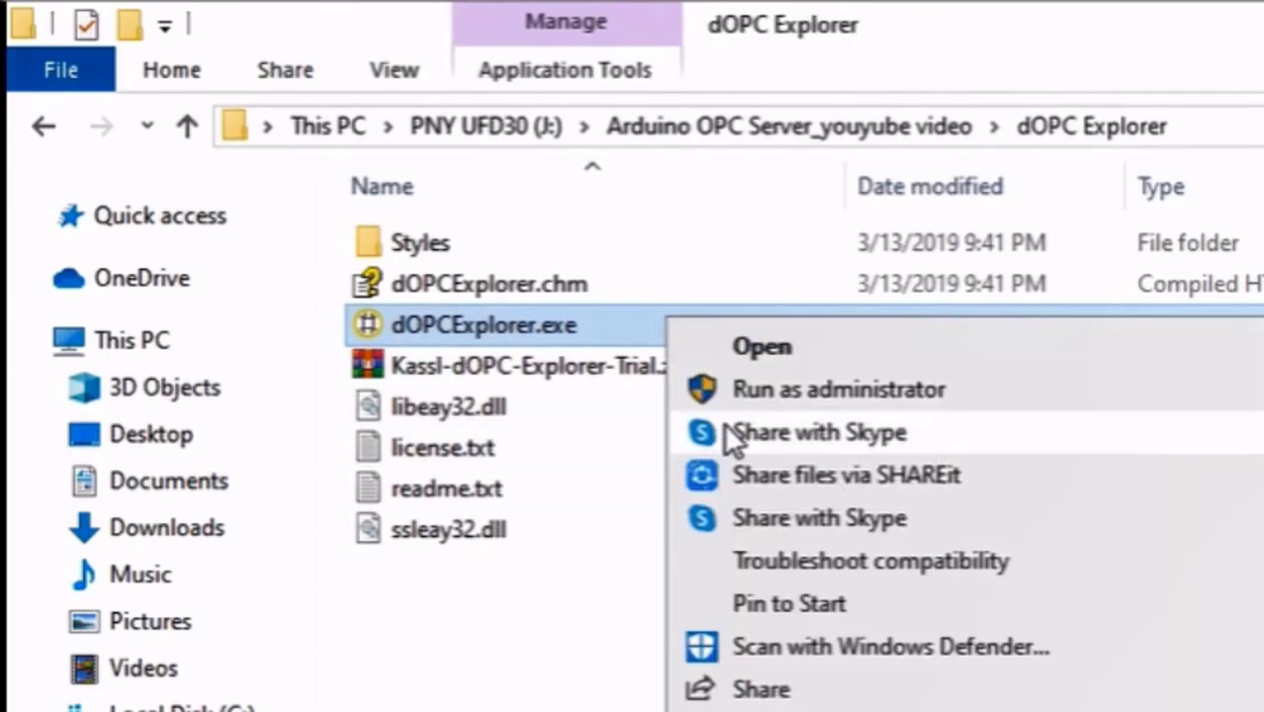
{"action": "left_click", "coordinate": [825, 394]}
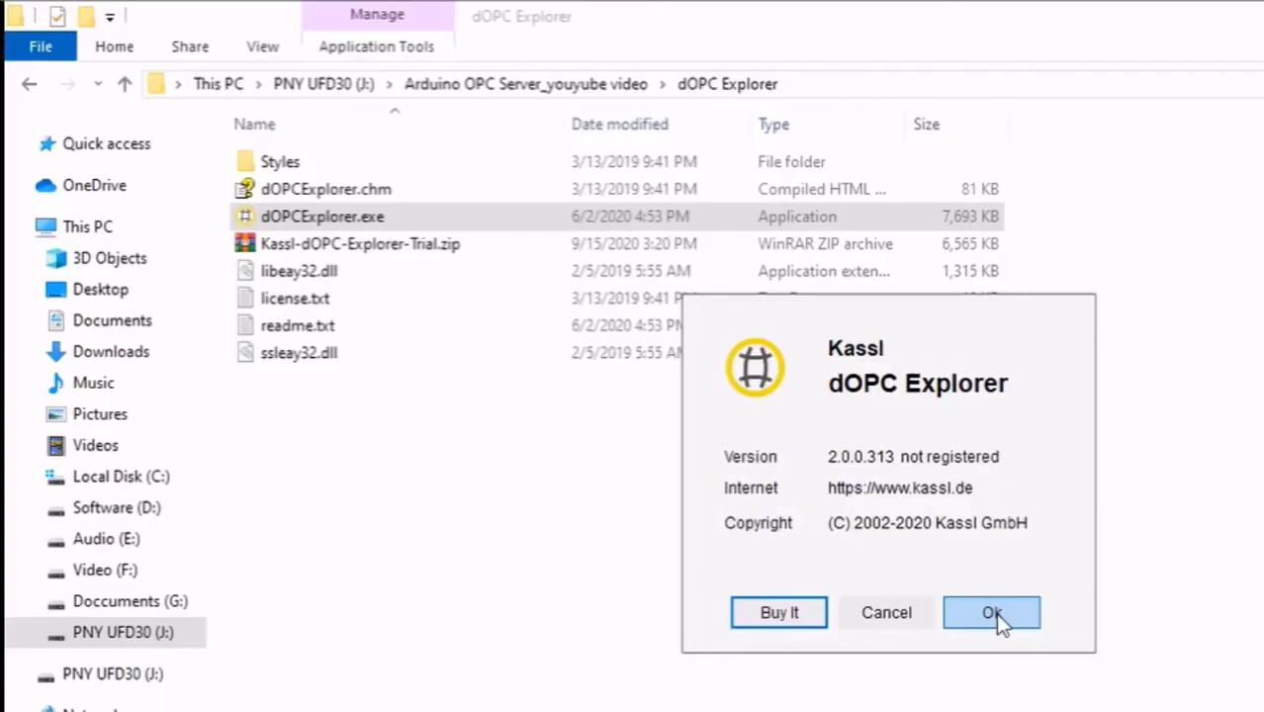
{"action": "left_click", "coordinate": [990, 614]}
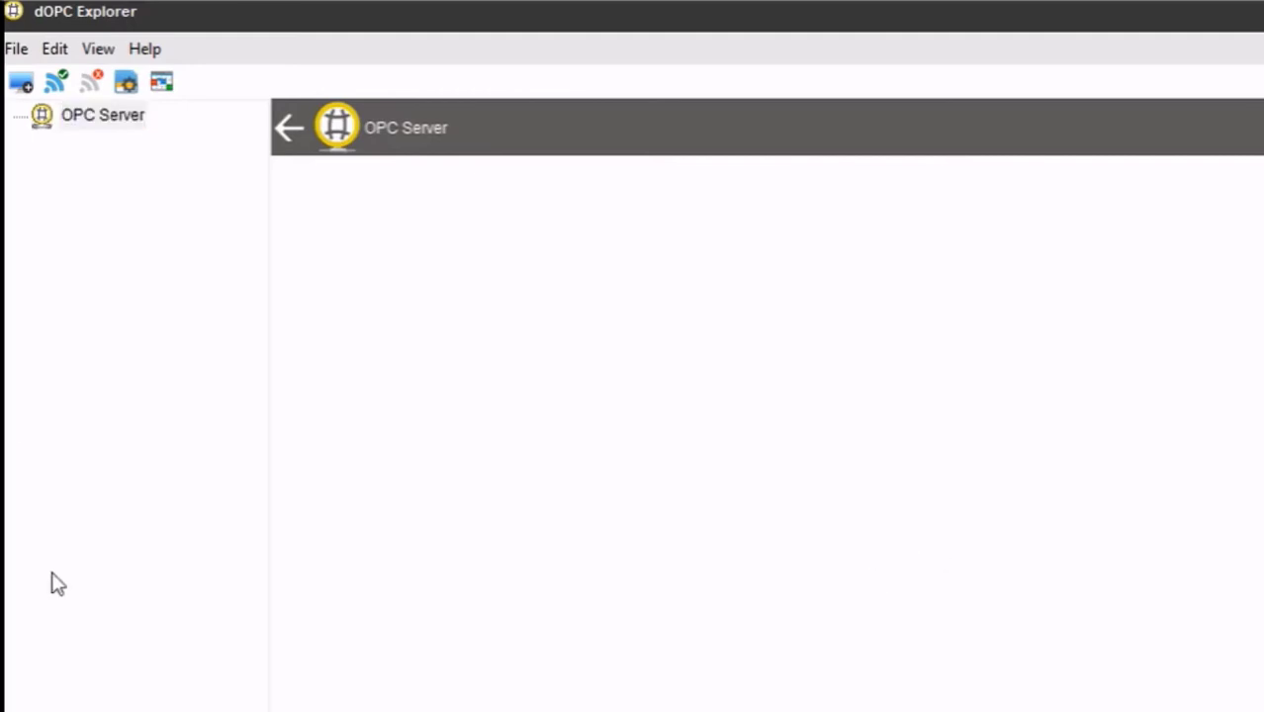
- Add a new COM server by searching computer DESKTOP-9IO8M4O and choosing OPC Server for Arduino/Genuino
{"action": "left_click", "coordinate": [15, 48]}
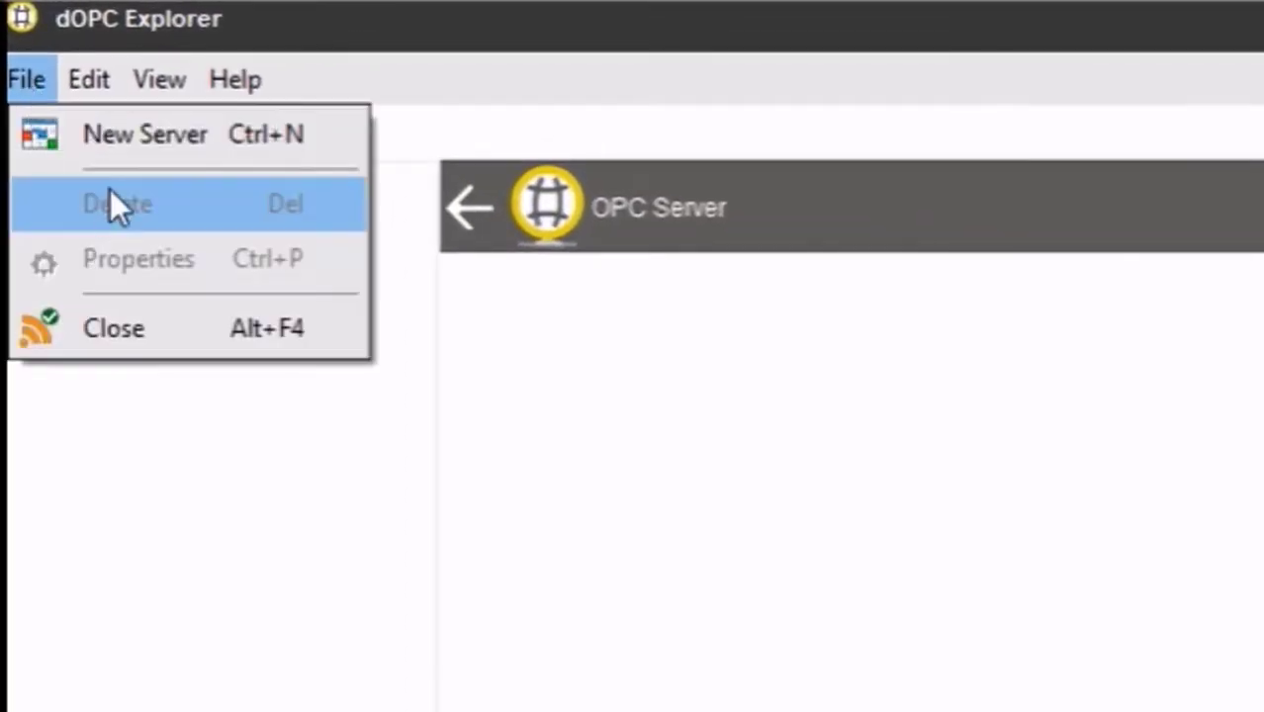
{"action": "left_click", "coordinate": [175, 131]}
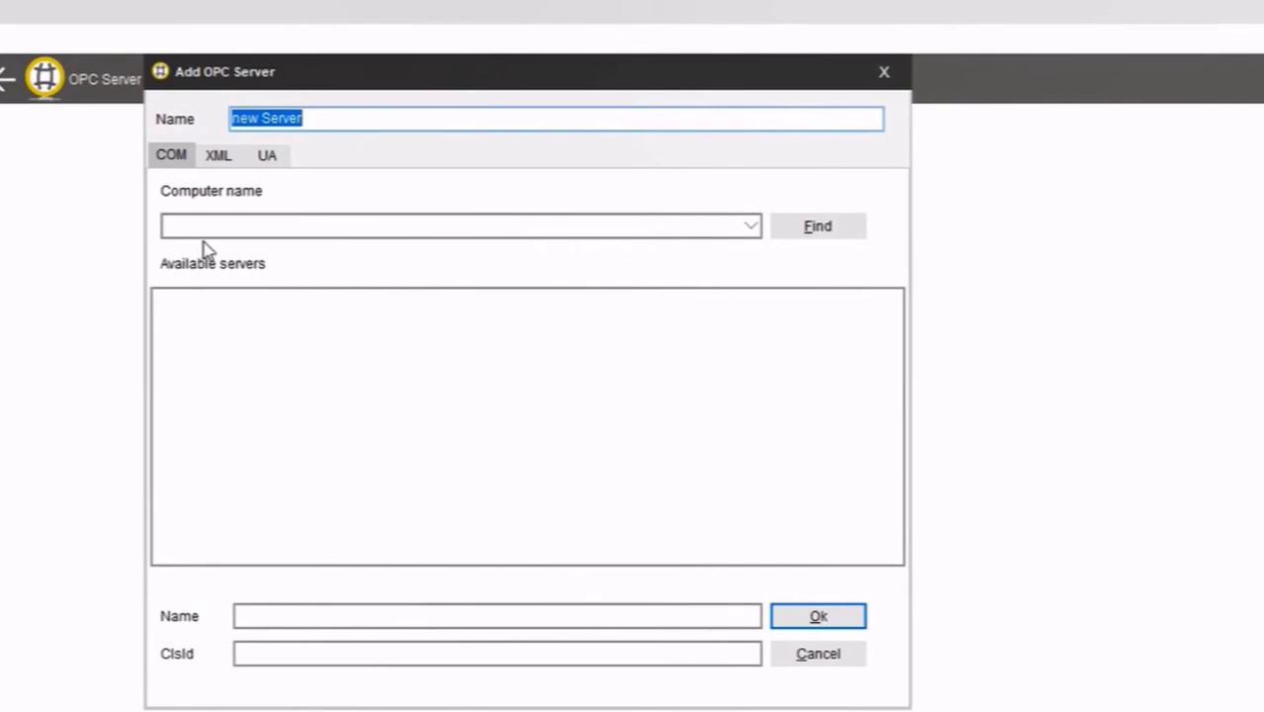
{"action": "left_click", "coordinate": [170, 156]}
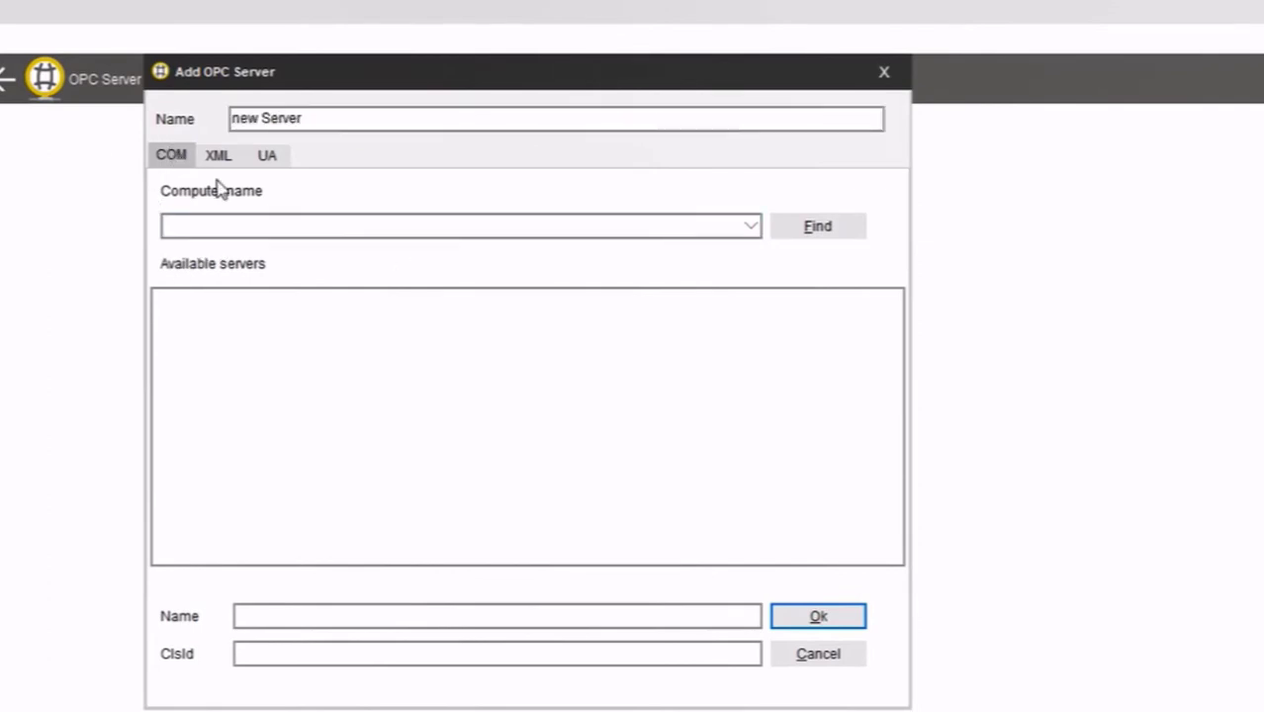
{"action": "left_click", "coordinate": [754, 229]}
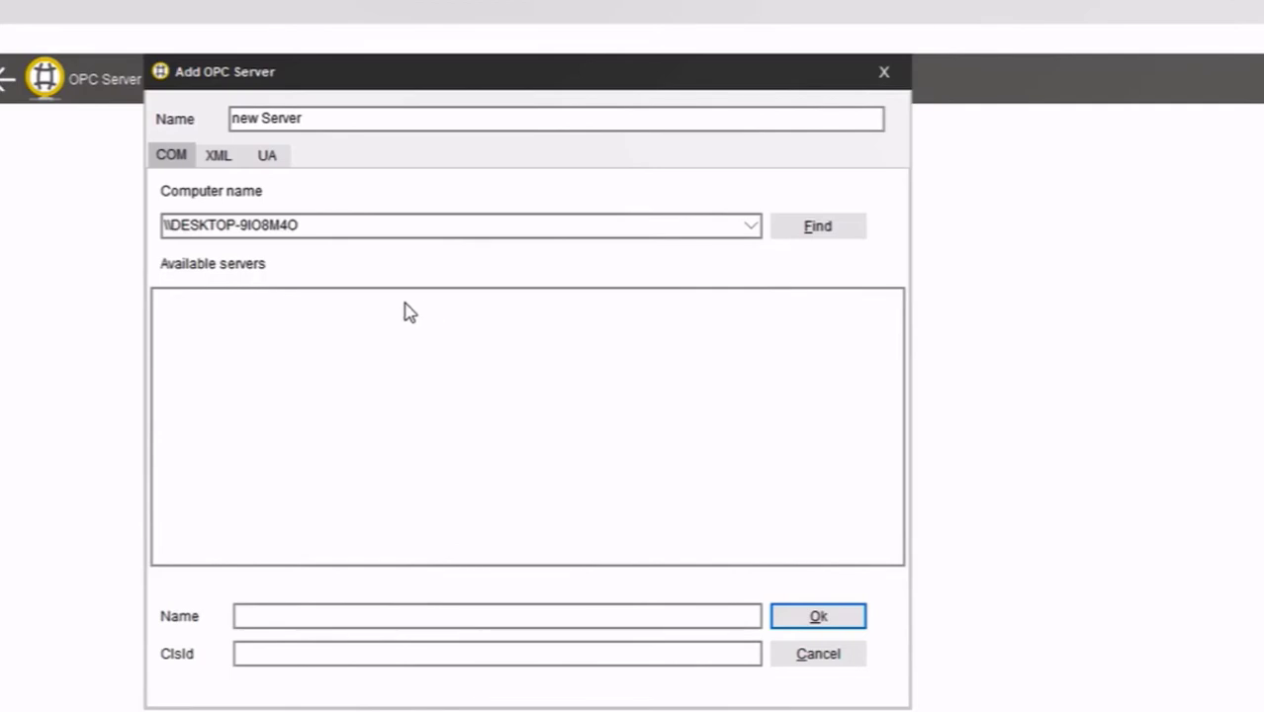
{"action": "left_click", "coordinate": [827, 227]}
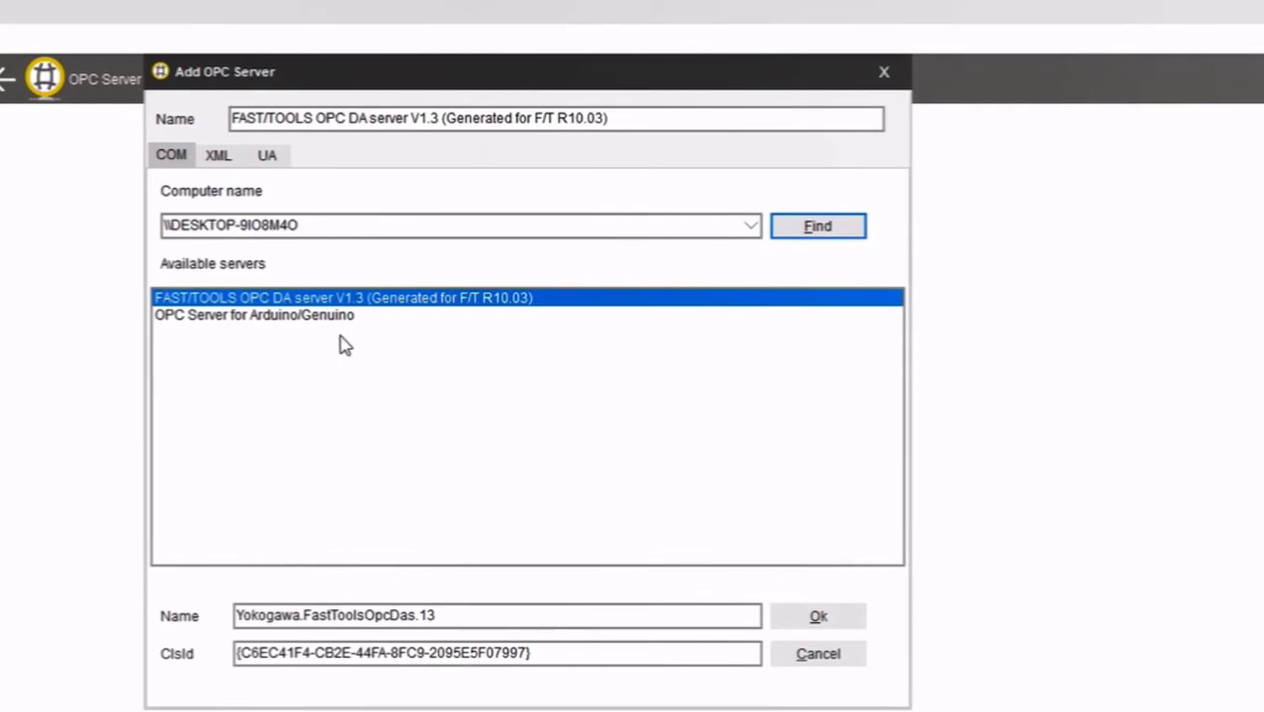
{"action": "left_click", "coordinate": [281, 316]}
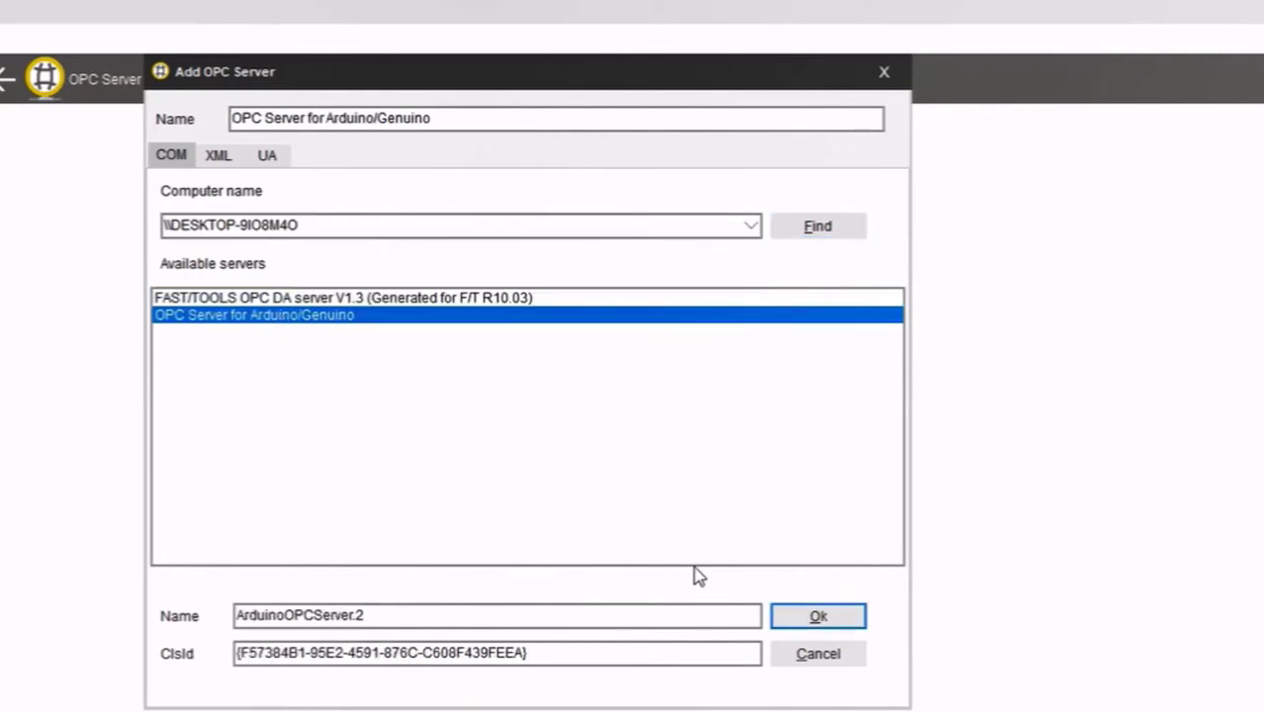
{"action": "left_click", "coordinate": [847, 617]}
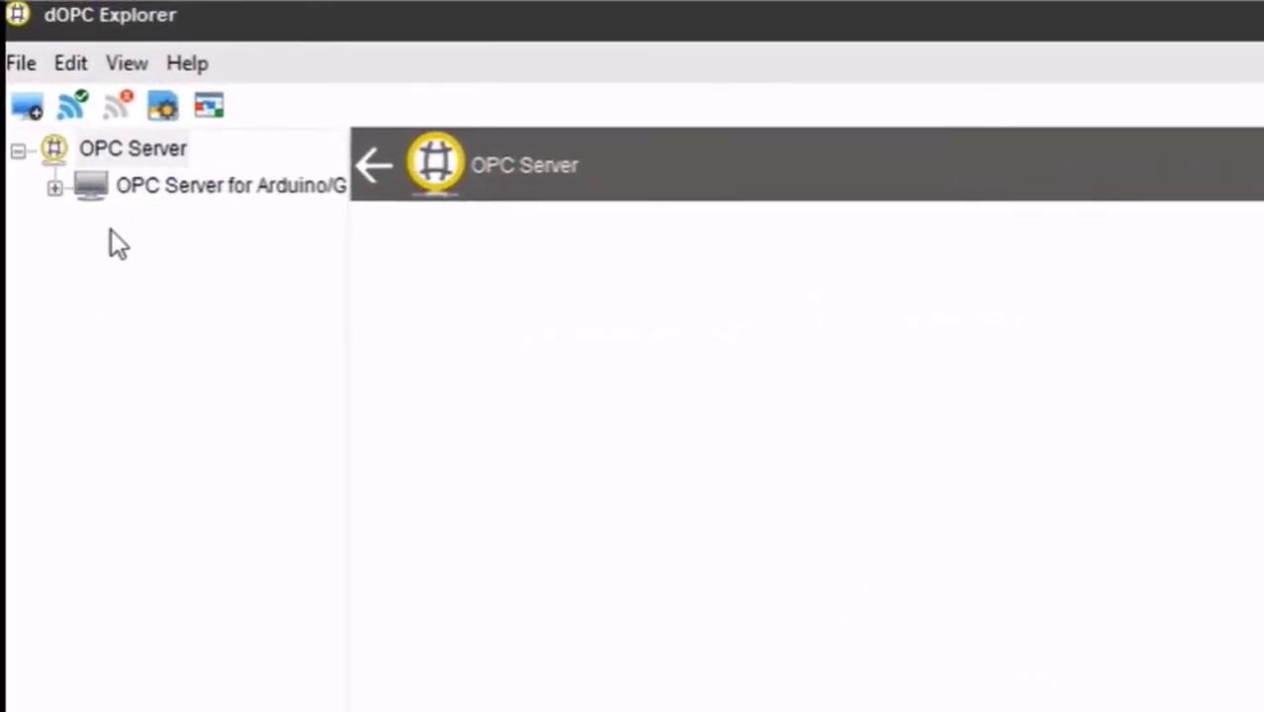
- Connect to OPC Server for Arduino/Genuino and view its Default group and its Objects
{"action": "left_click", "coordinate": [164, 188]}
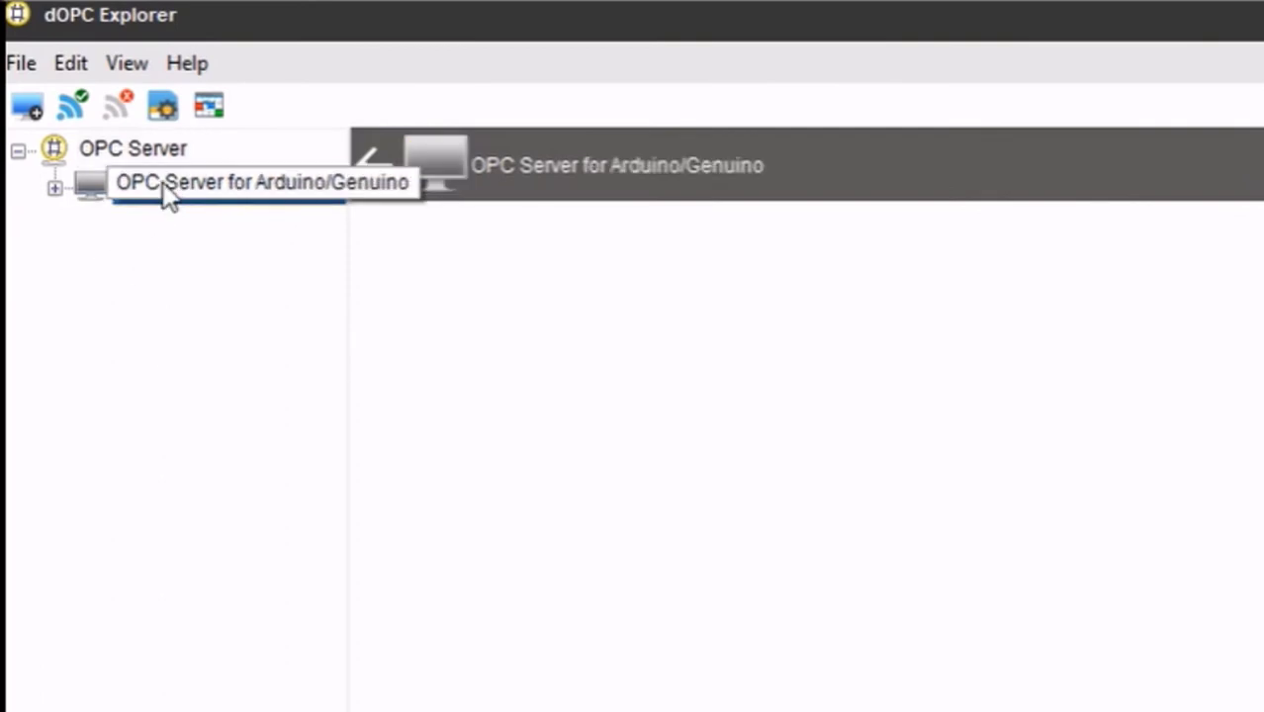
{"action": "right_click", "coordinate": [165, 187]}
{"action": "left_click", "coordinate": [289, 201]}
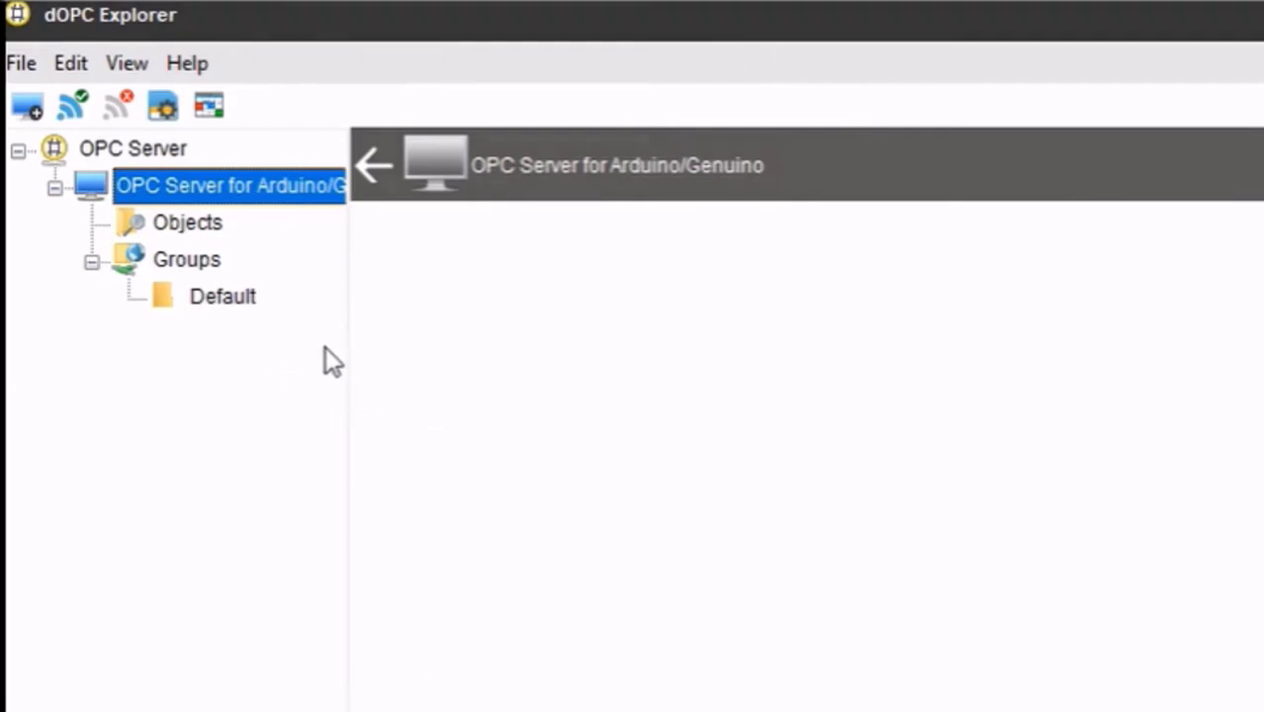
{"action": "left_click", "coordinate": [221, 297]}
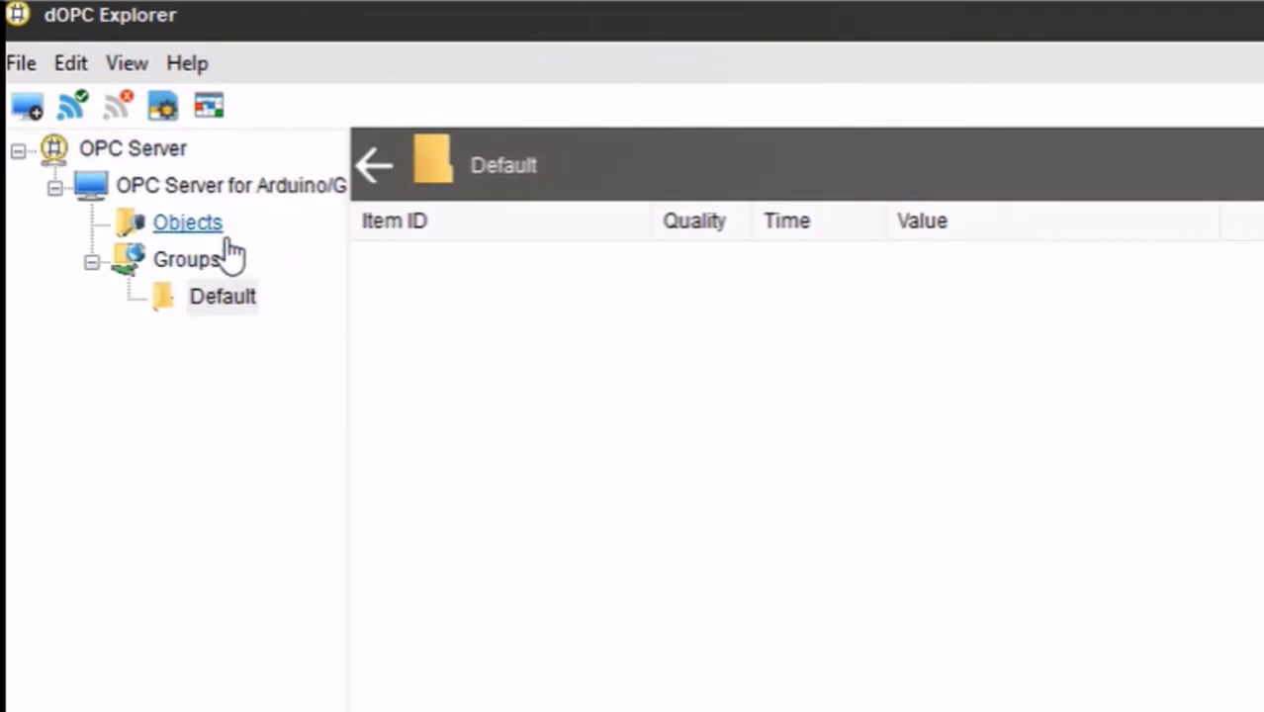
{"action": "left_click", "coordinate": [188, 223]}
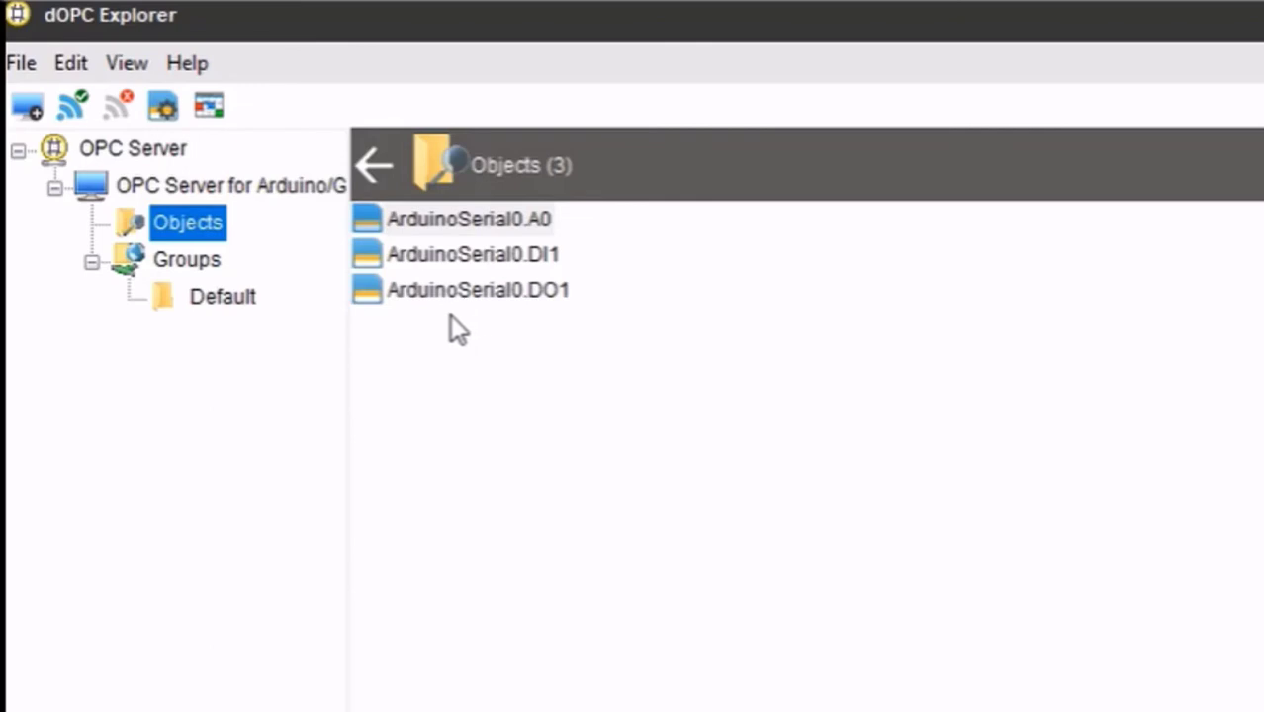
- Add a new group named arduino with a 1000 msec update rate under the server's Groups
{"action": "left_click", "coordinate": [185, 262]}
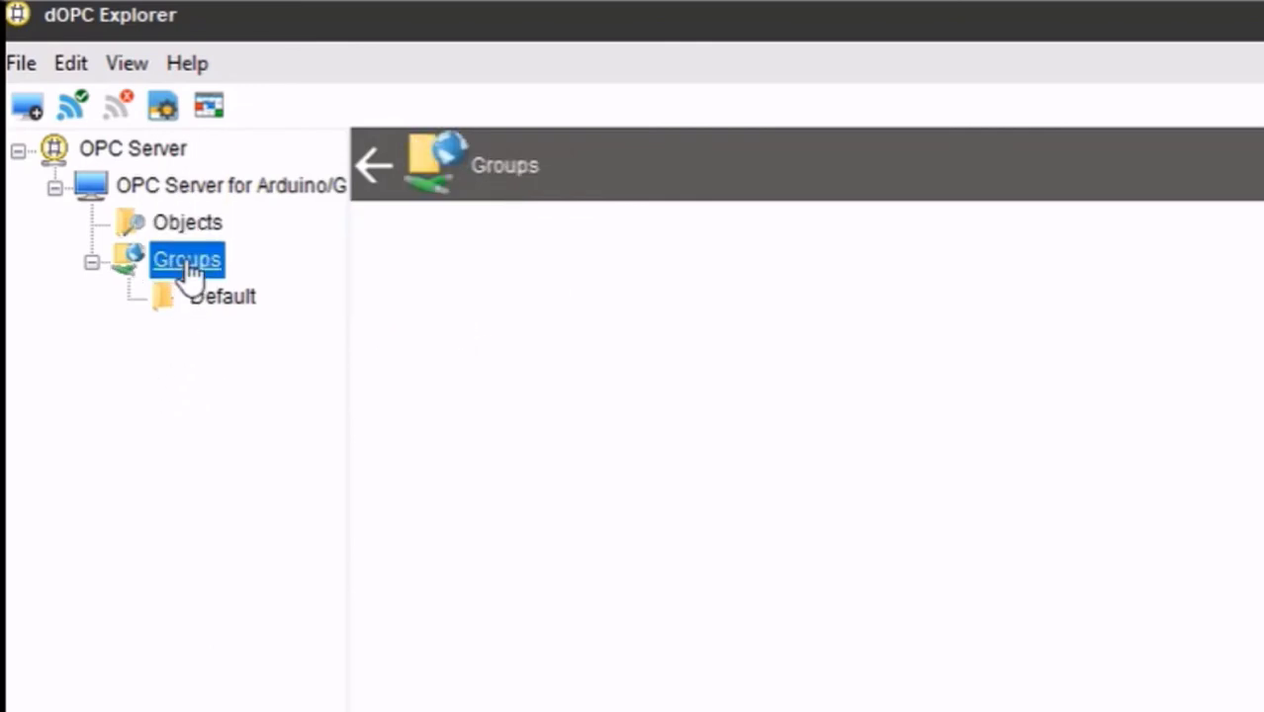
{"action": "right_click", "coordinate": [188, 263]}
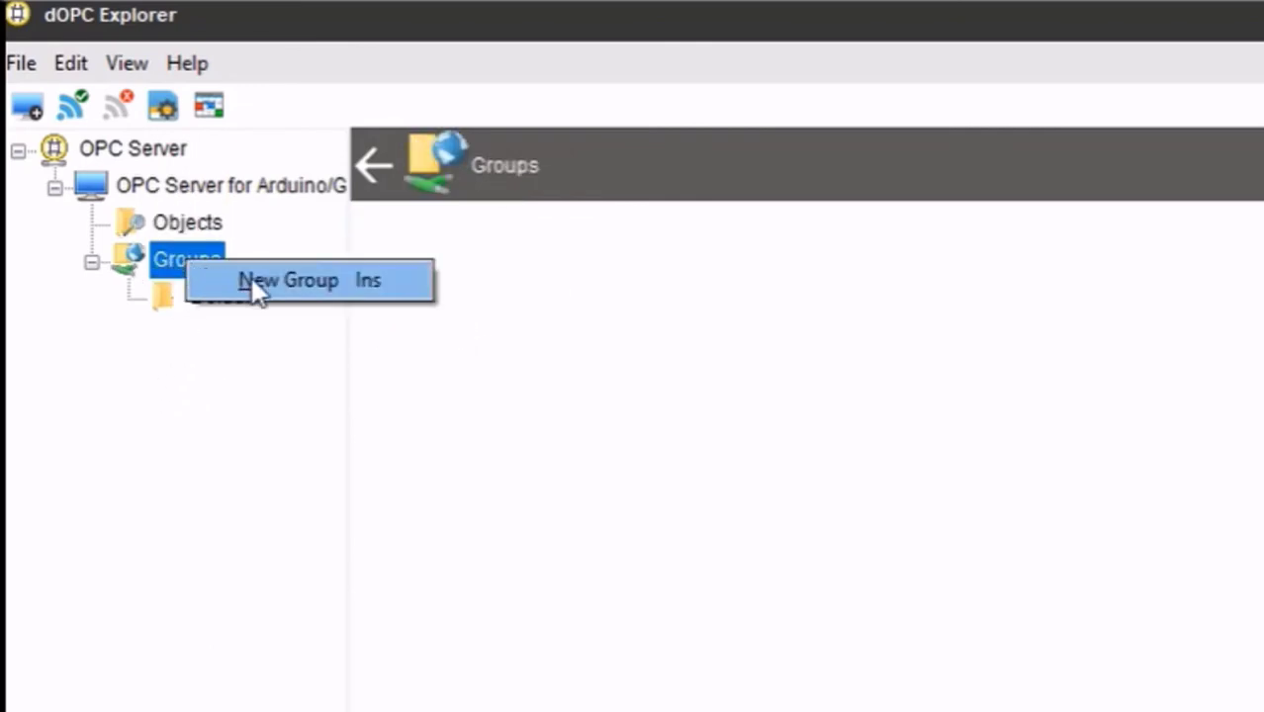
{"action": "left_click", "coordinate": [296, 284]}
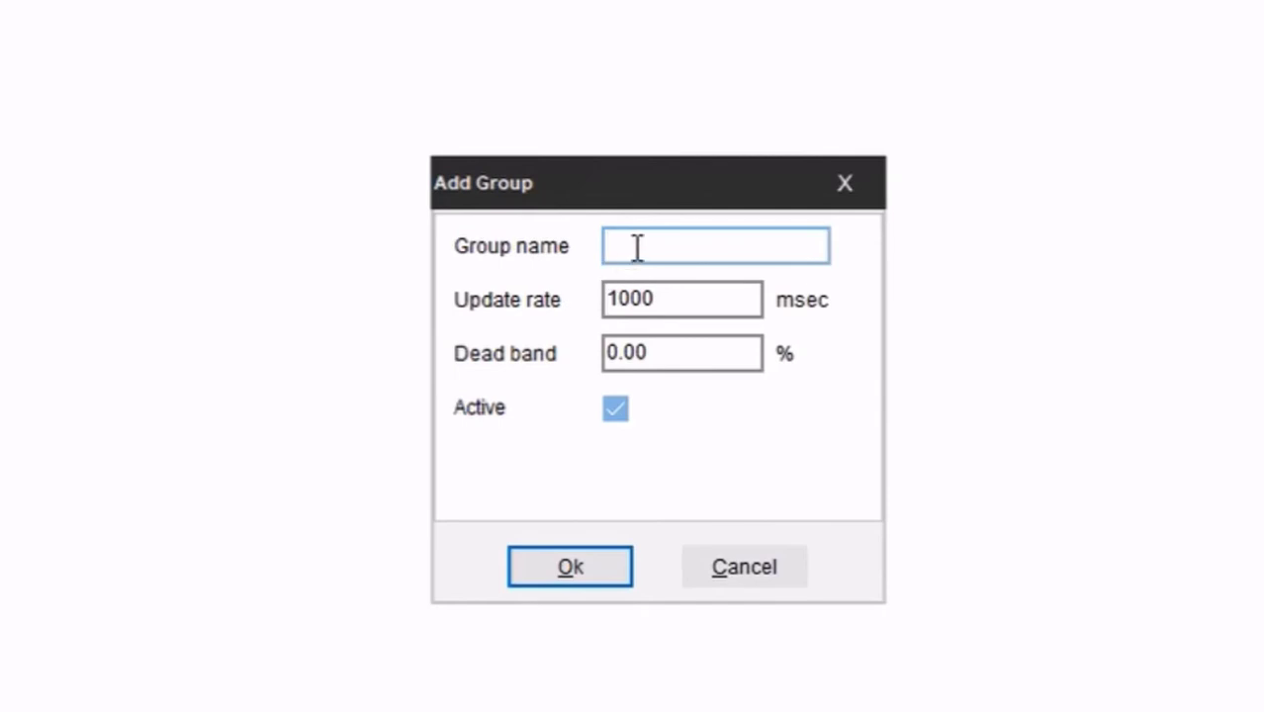
{"action": "type", "text": "arduino"}
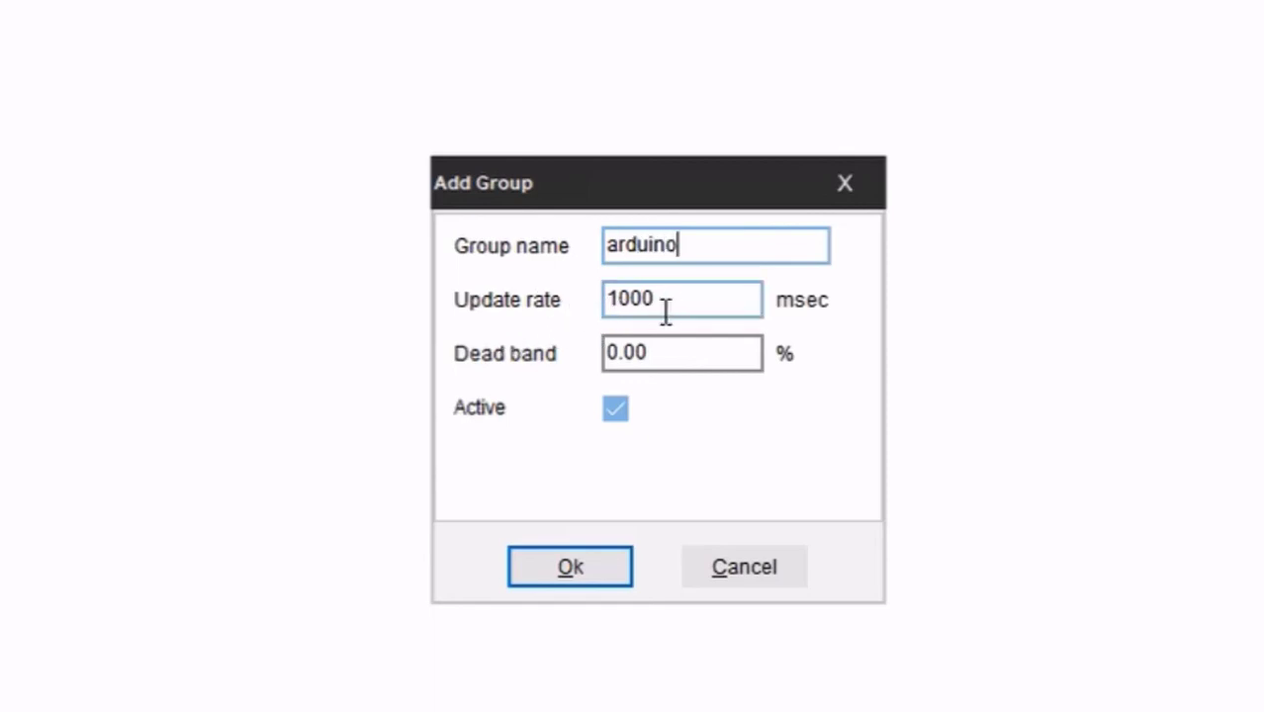
{"action": "left_click", "coordinate": [722, 301]}
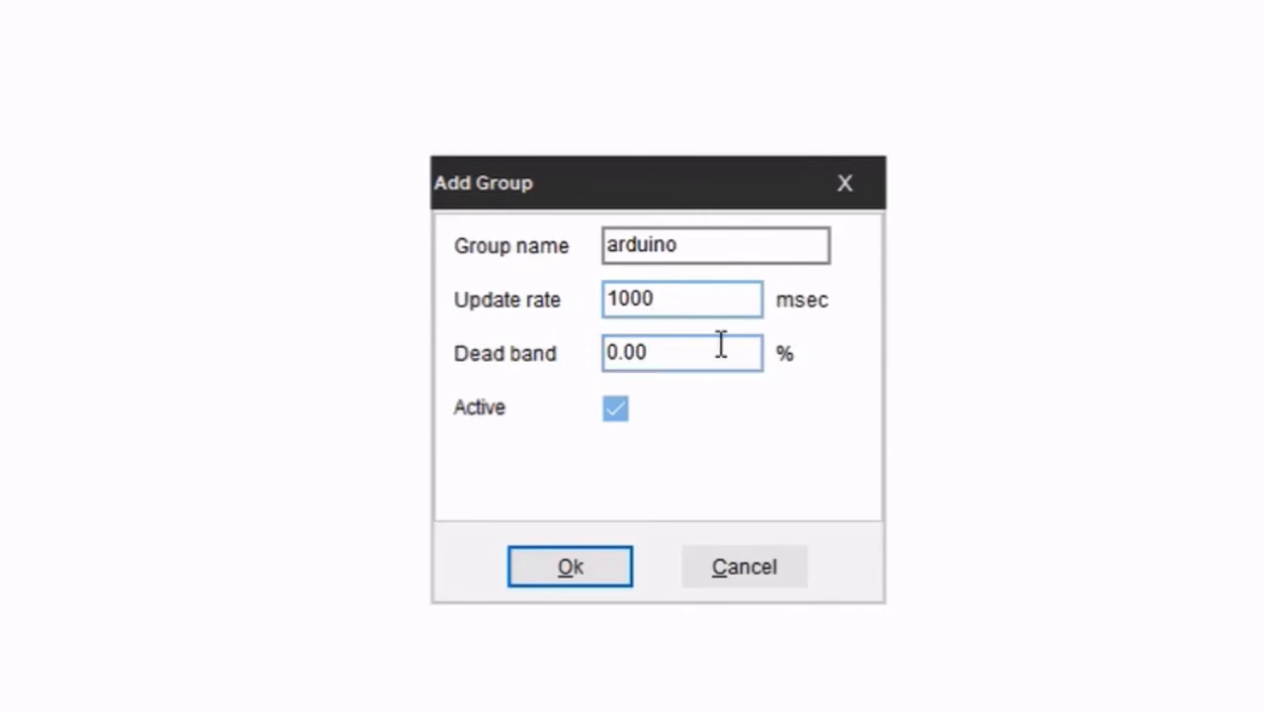
{"action": "left_click", "coordinate": [582, 563]}
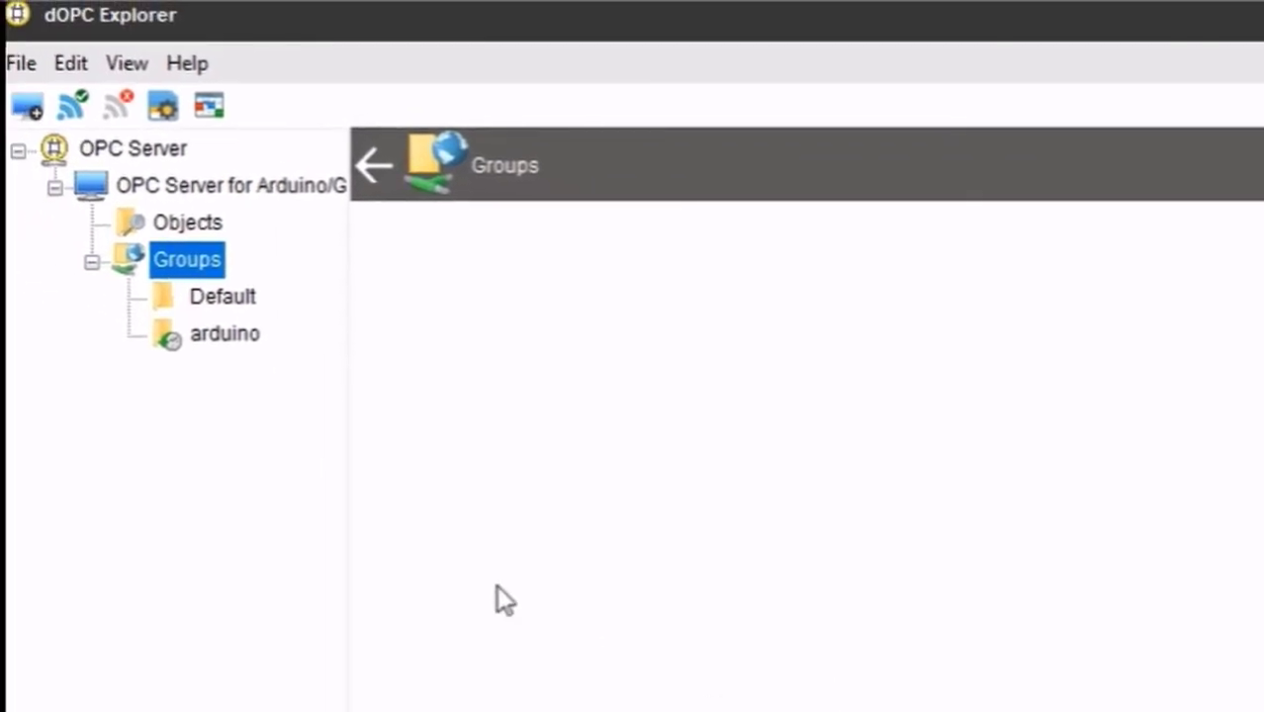
- Add items ArduinoSerial0.A0, ArduinoSerial0.DI1 and ArduinoSerial0.DO1 to the arduino group and set the group active
{"action": "left_click", "coordinate": [227, 339]}
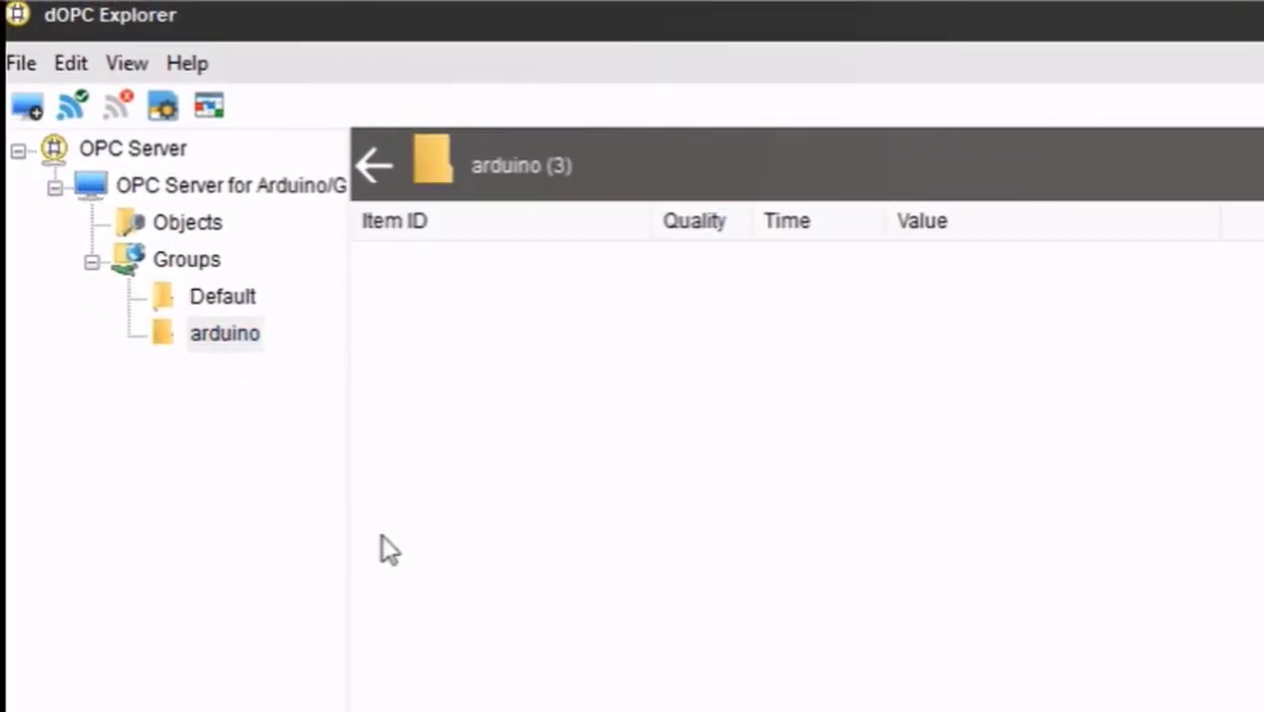
{"action": "right_click", "coordinate": [229, 333]}
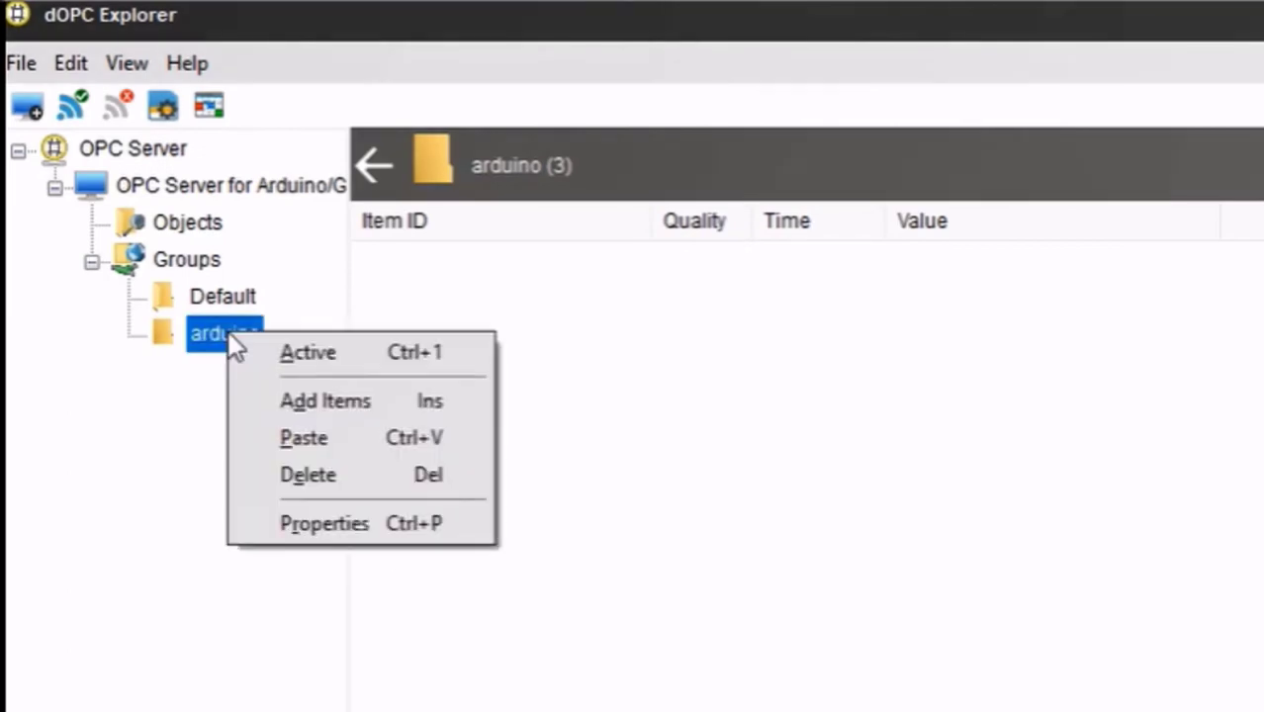
{"action": "left_click", "coordinate": [324, 404]}
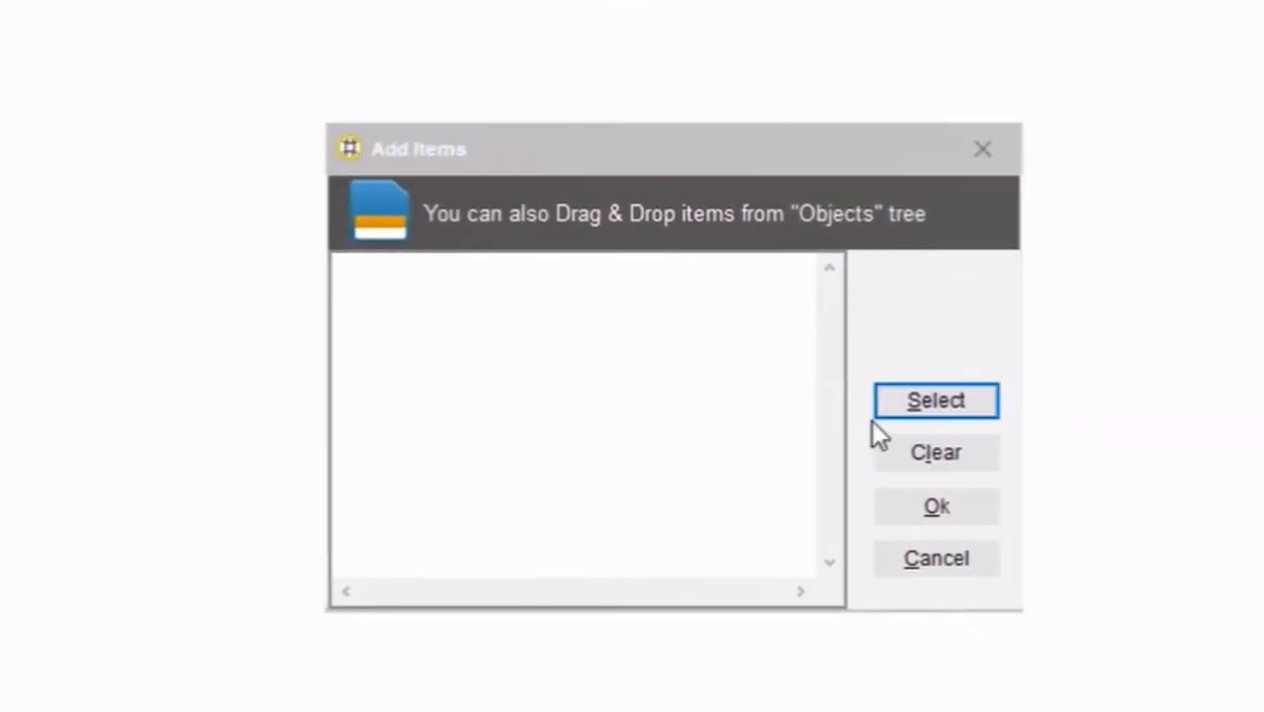
{"action": "left_click", "coordinate": [930, 405]}
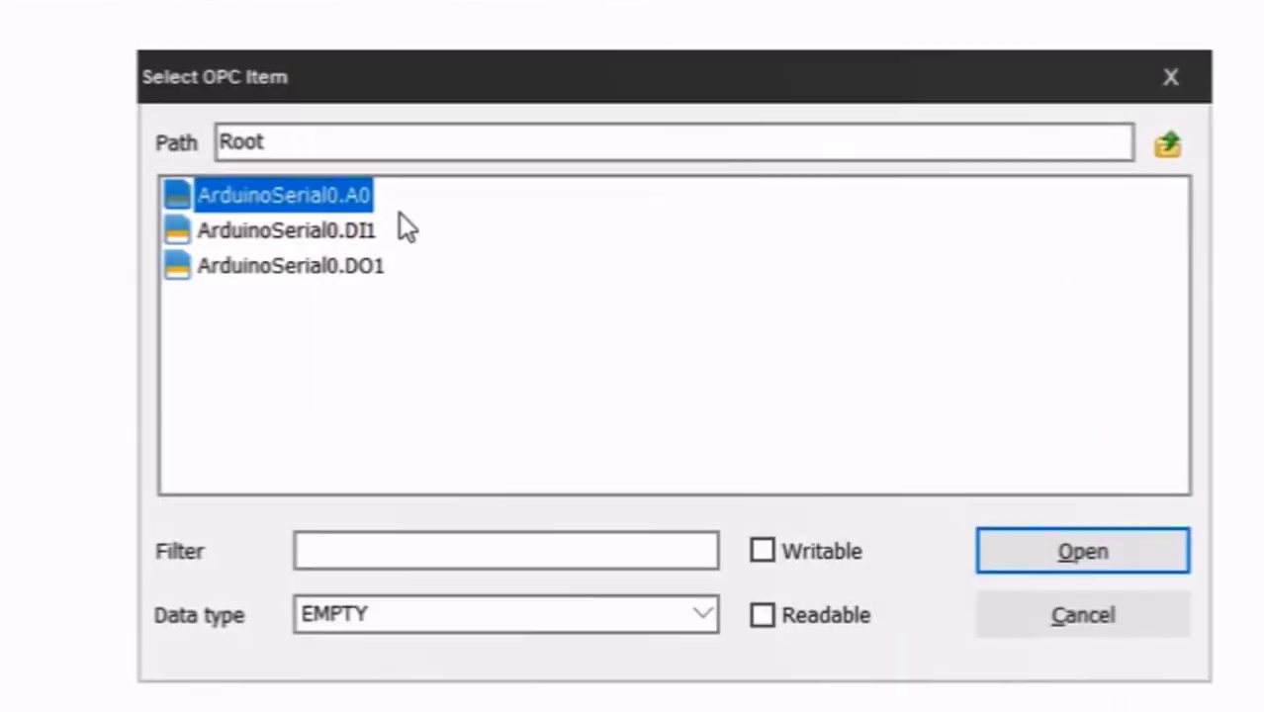
{"action": "left_click_drag", "start_coordinate": [415, 191], "coordinate": [354, 302]}
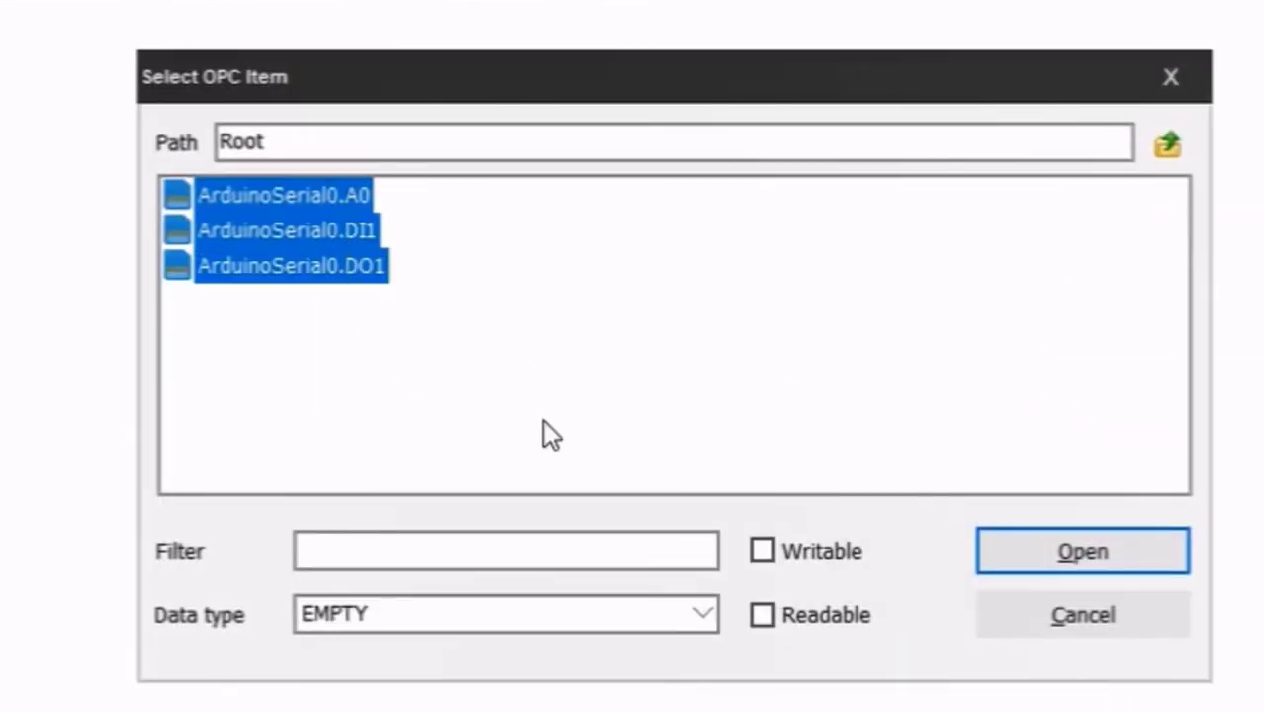
{"action": "left_click", "coordinate": [1028, 559]}
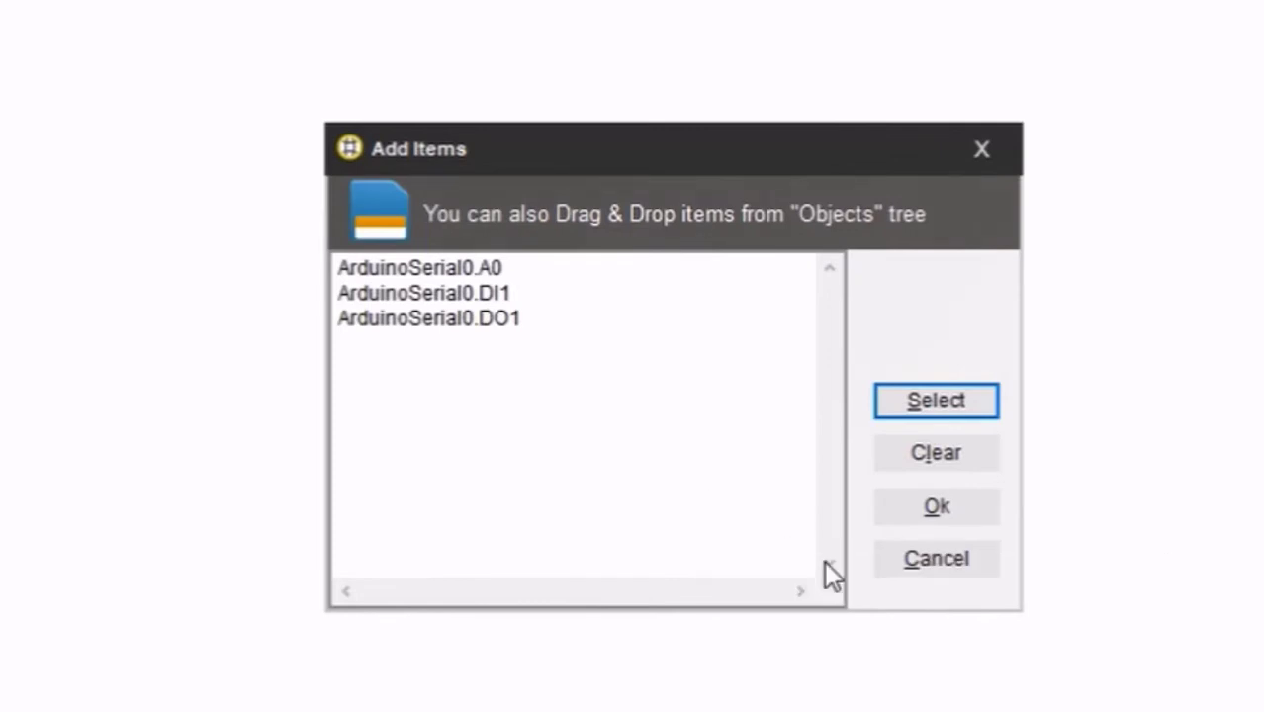
{"action": "left_click", "coordinate": [946, 506]}
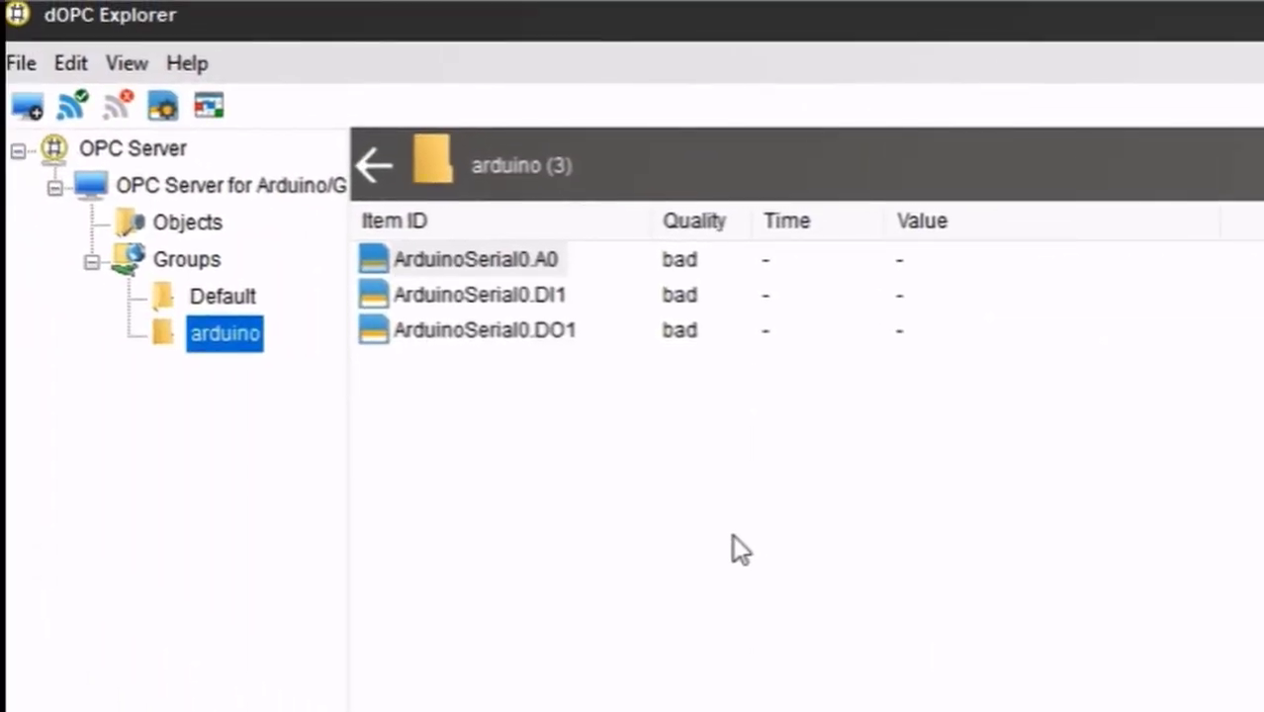
{"action": "right_click", "coordinate": [194, 336]}
{"action": "left_click", "coordinate": [287, 350]}
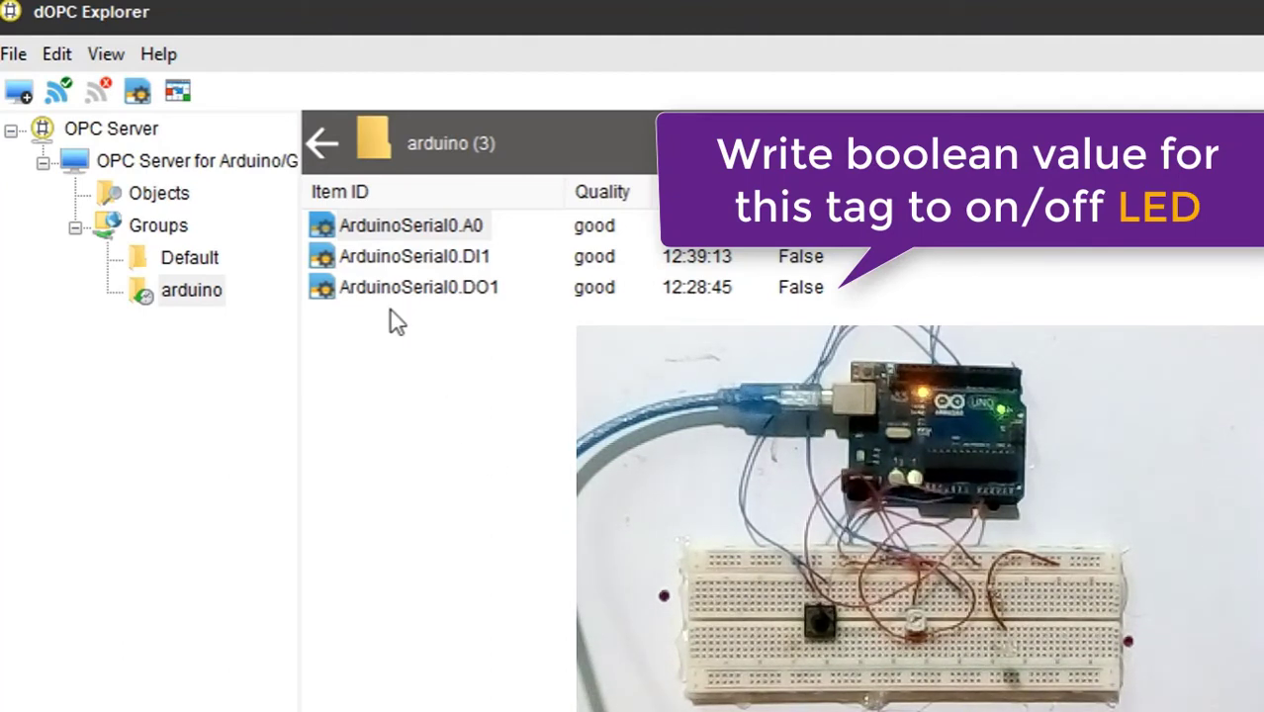
- Write the Boolean value True to the ArduinoSerial0.DO1 item in the arduino group to switch the LED on
{"action": "left_click", "coordinate": [423, 287]}
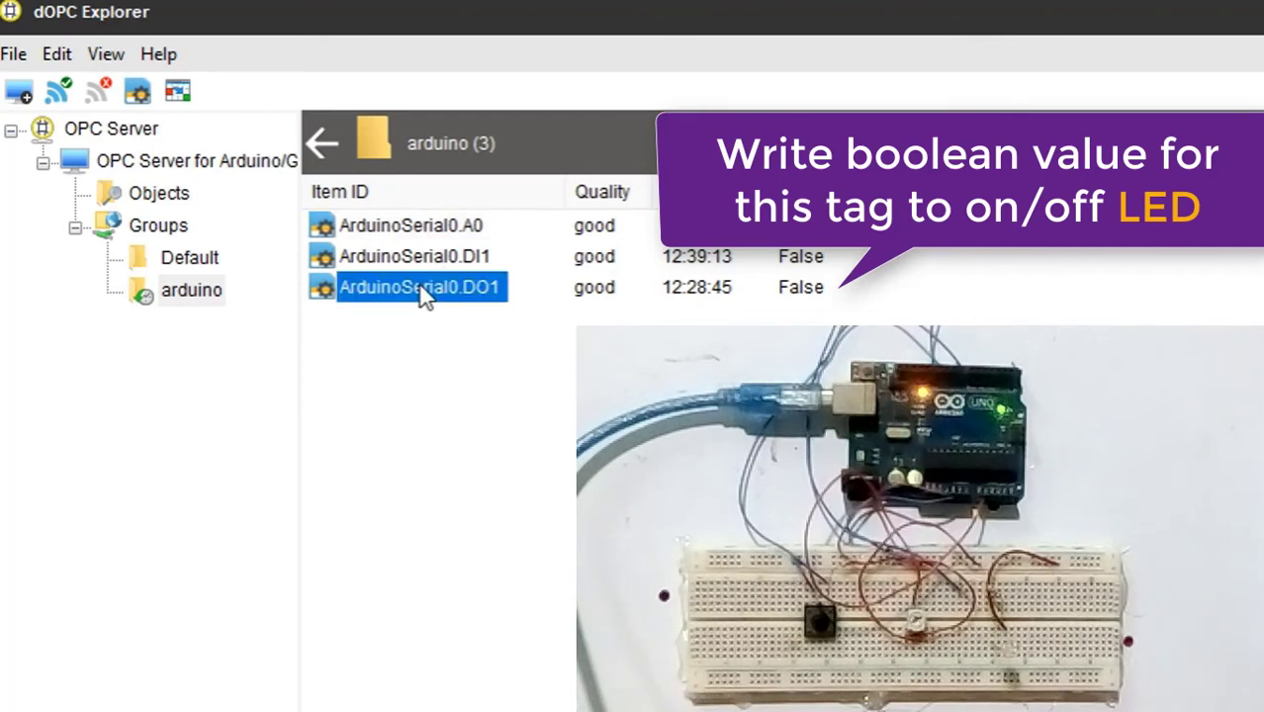
{"action": "right_click", "coordinate": [424, 287]}
{"action": "left_click", "coordinate": [546, 301]}
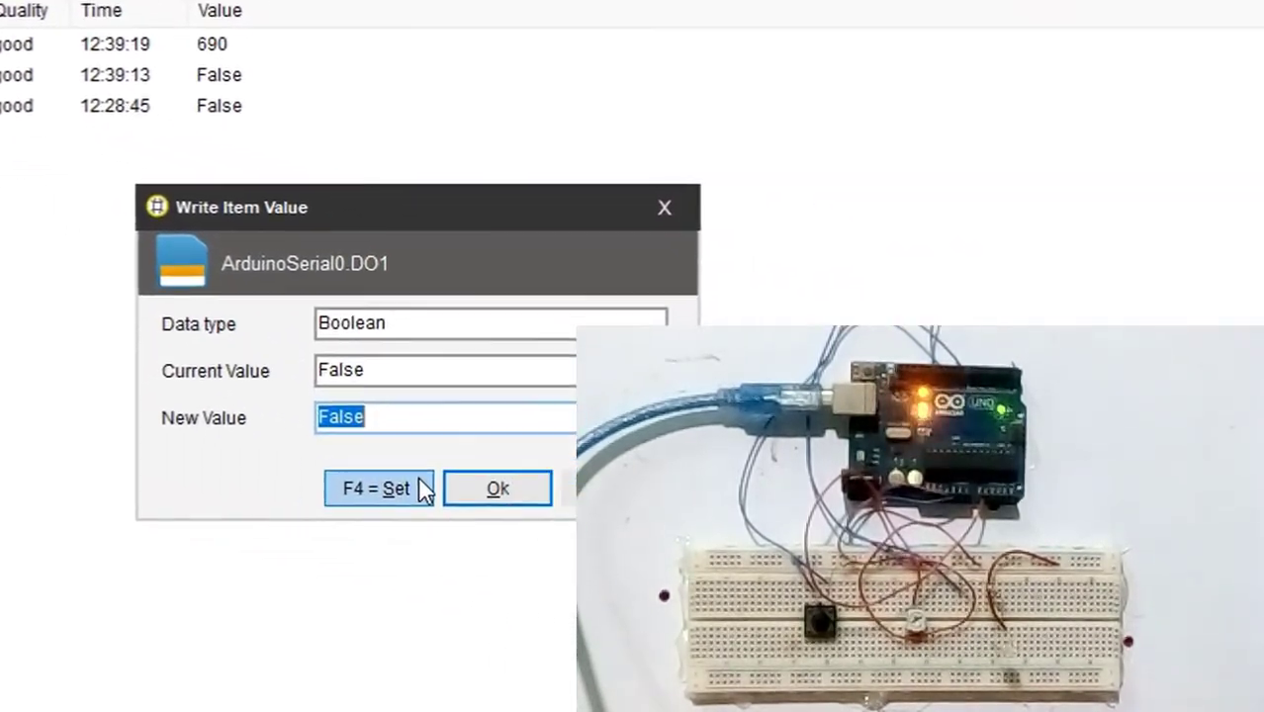
{"action": "type", "text": "True"}
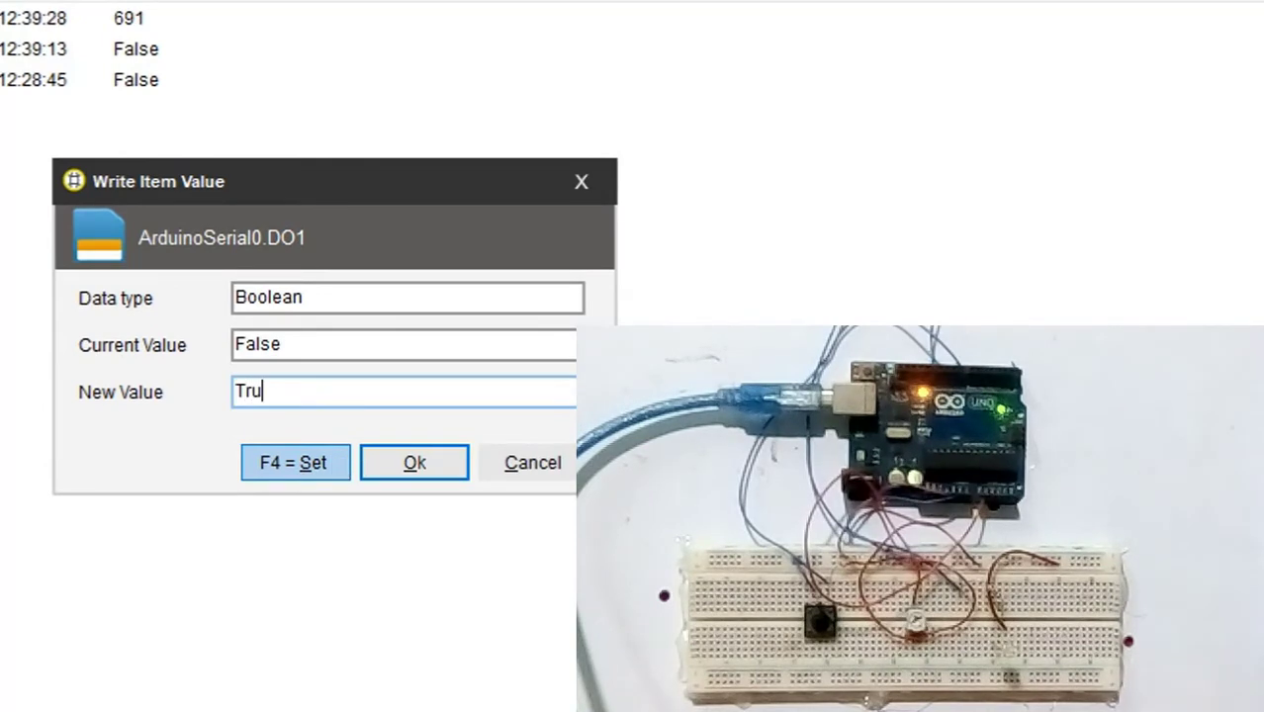
{"action": "left_click", "coordinate": [445, 464]}
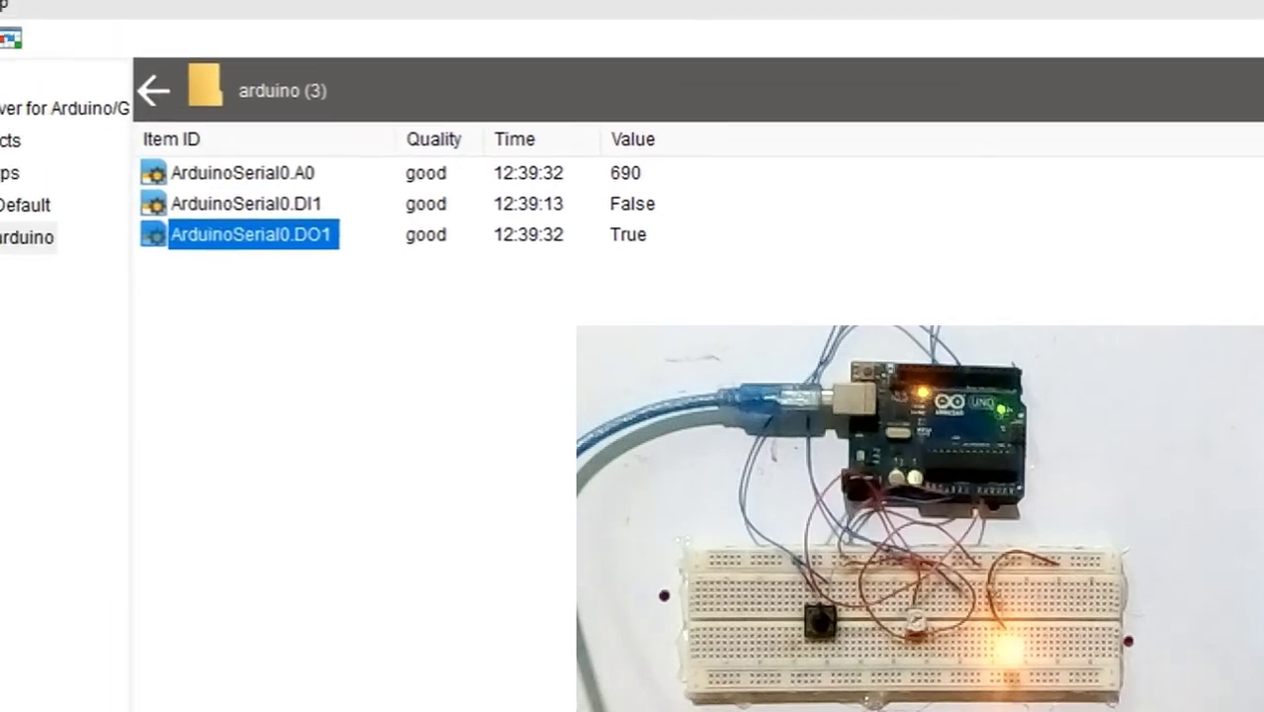
- Write the Boolean value False to the ArduinoSerial0.DO1 item to switch the LED off
{"action": "right_click", "coordinate": [5, 144]}
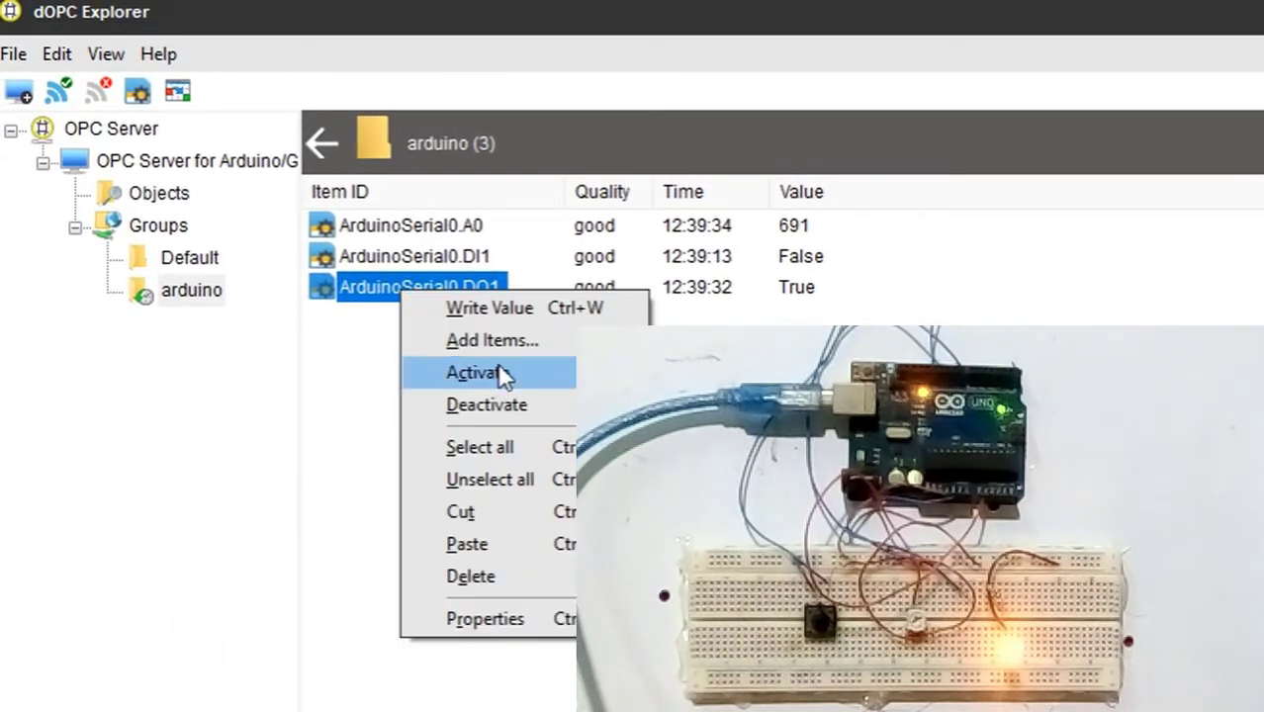
{"action": "left_click", "coordinate": [526, 304]}
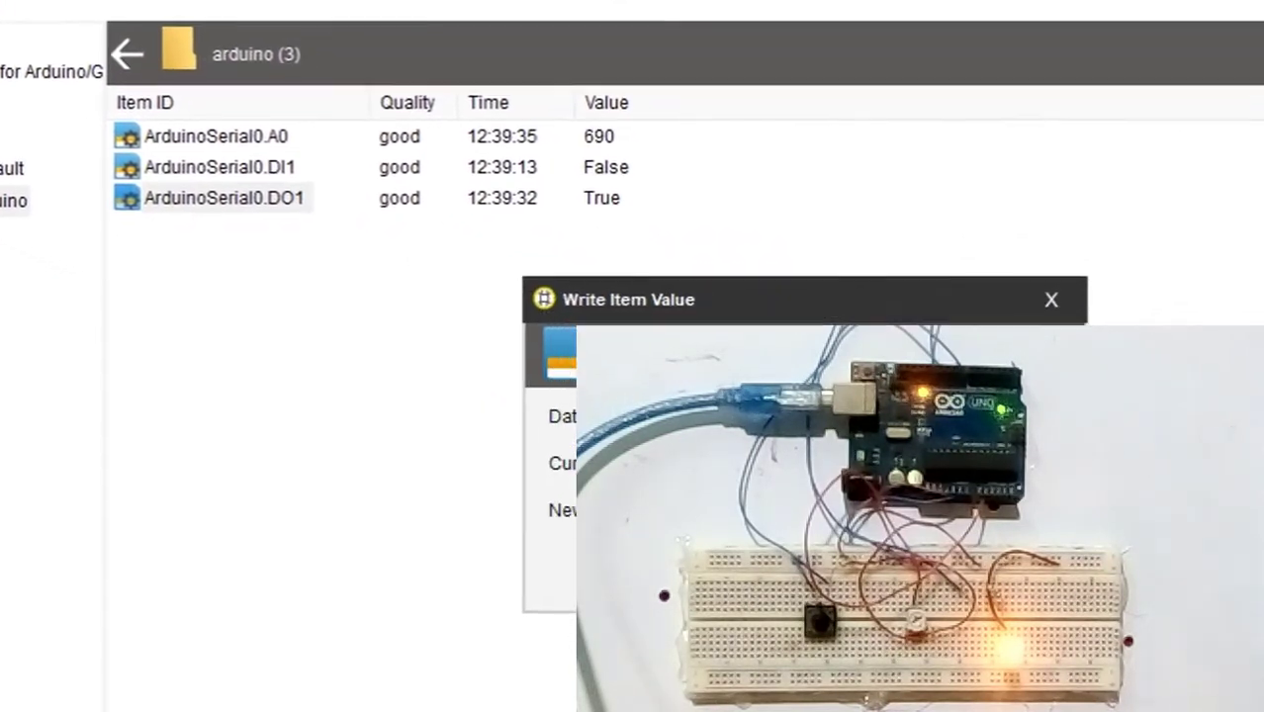
{"action": "type", "text": "False"}
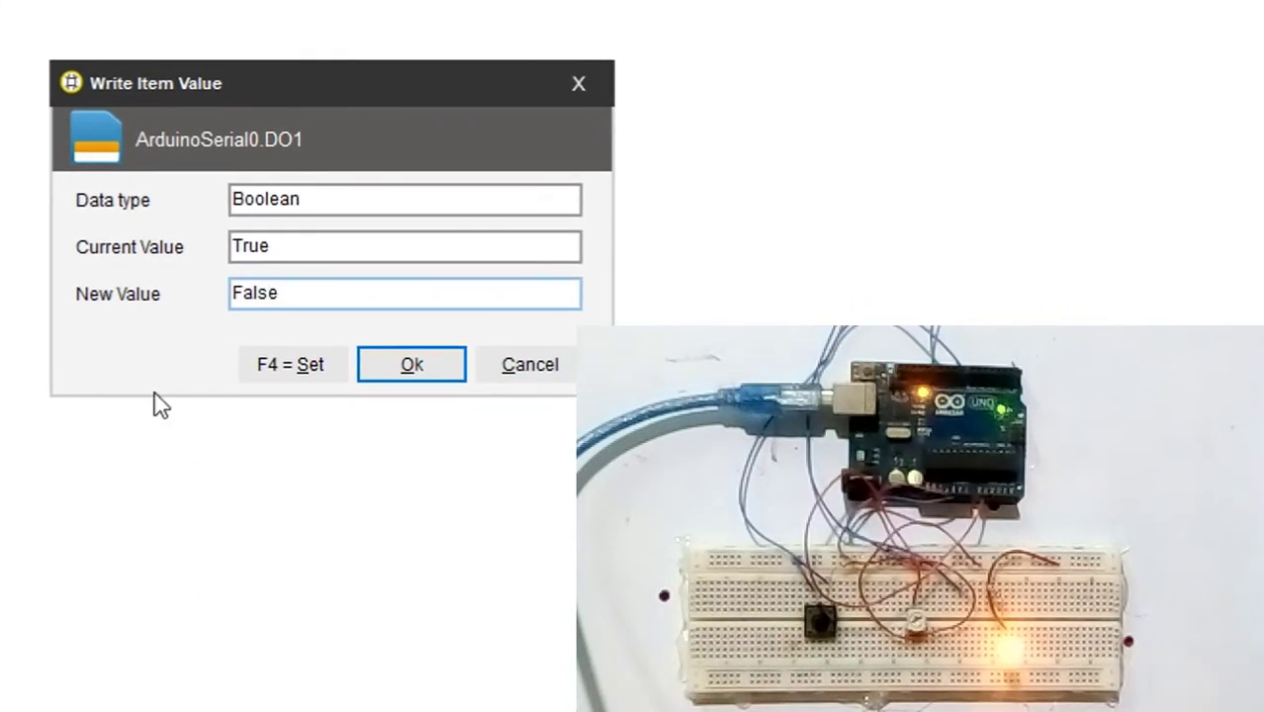
{"action": "left_click", "coordinate": [427, 358]}
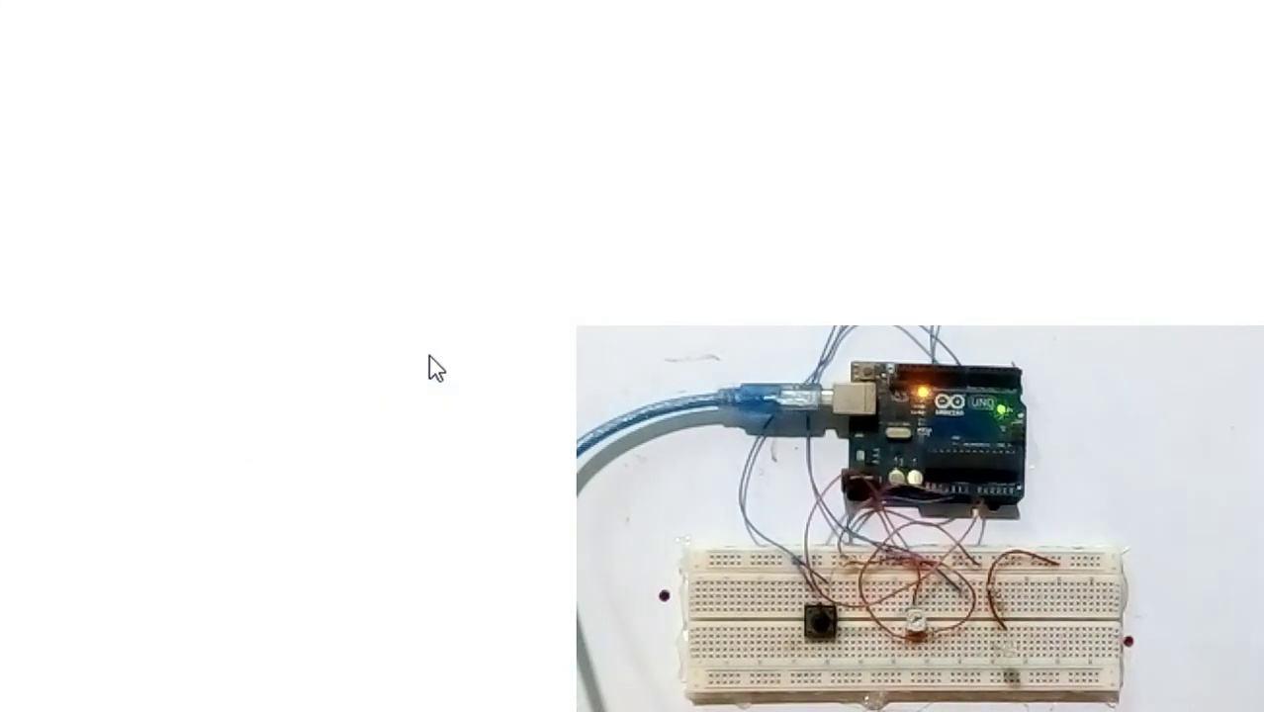